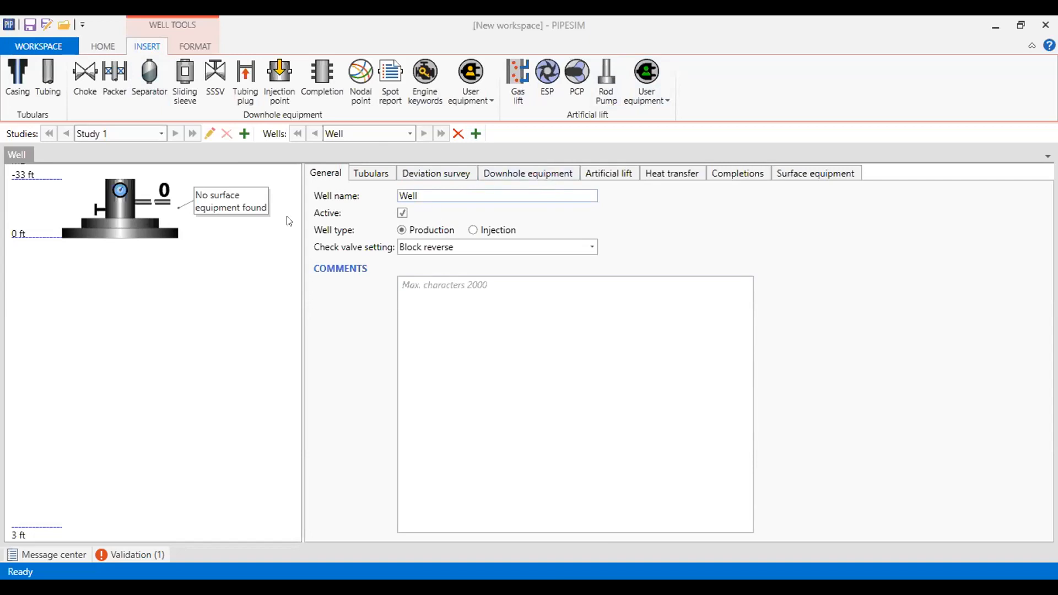
# Open the simulation settings and choose Hagedorn & Brown as the vertical multiphase flow correlation
pyautogui.click(102, 46)
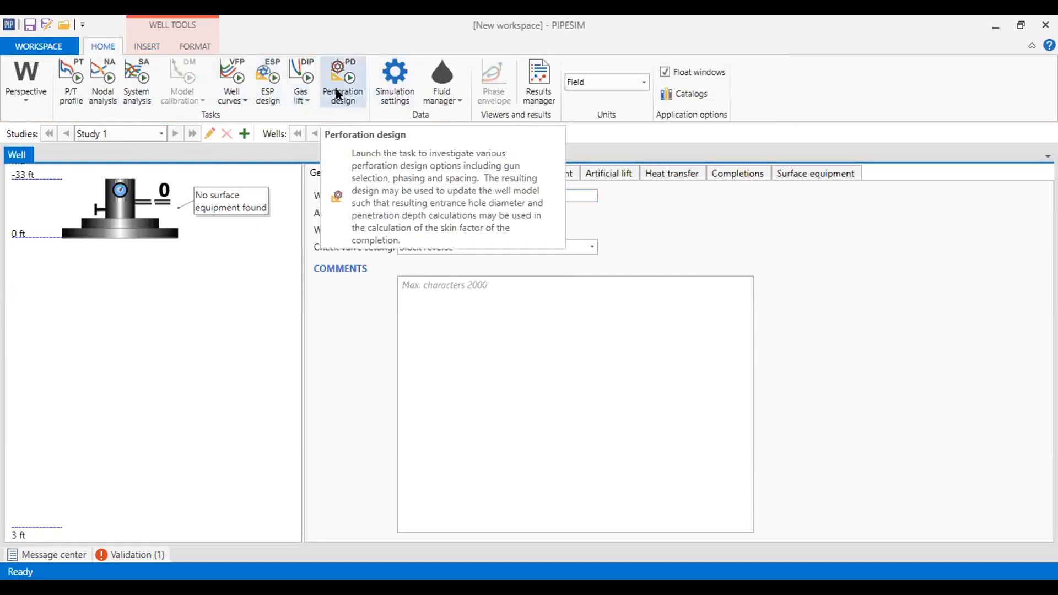
pyautogui.click(394, 105)
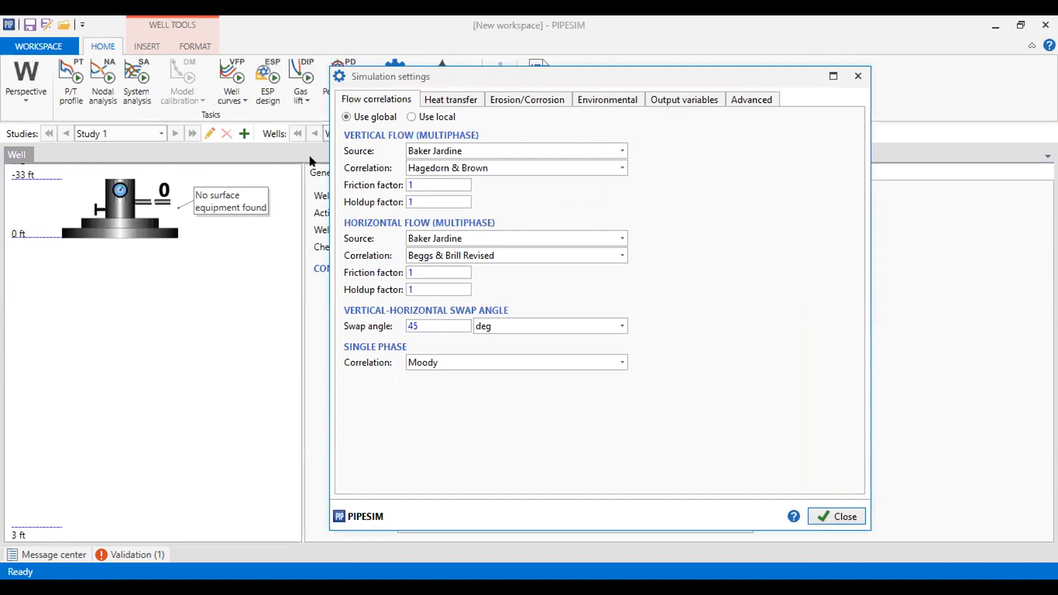
pyautogui.click(622, 142)
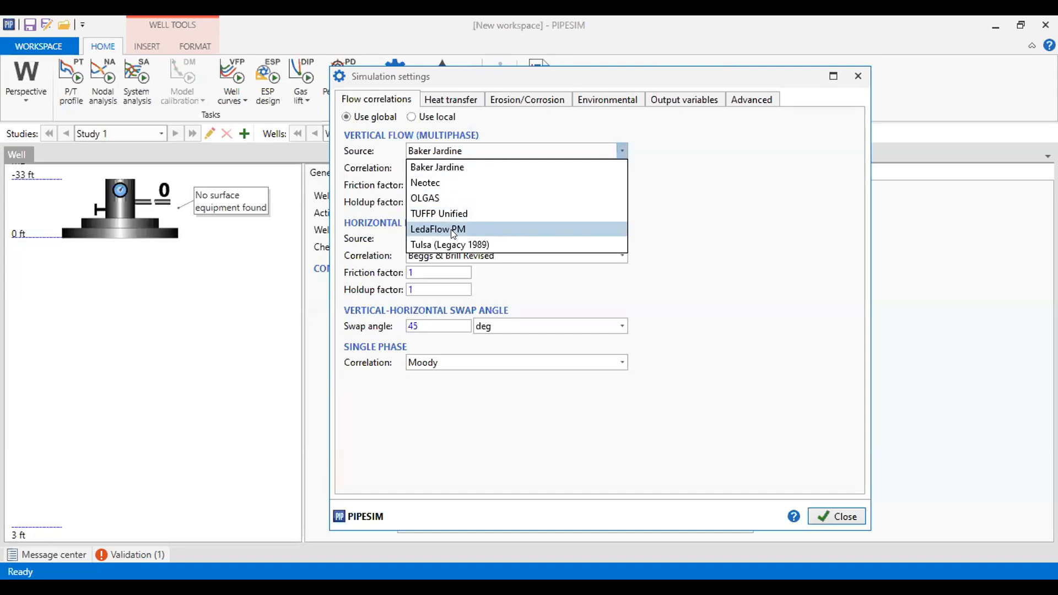
pyautogui.click(736, 224)
pyautogui.click(621, 168)
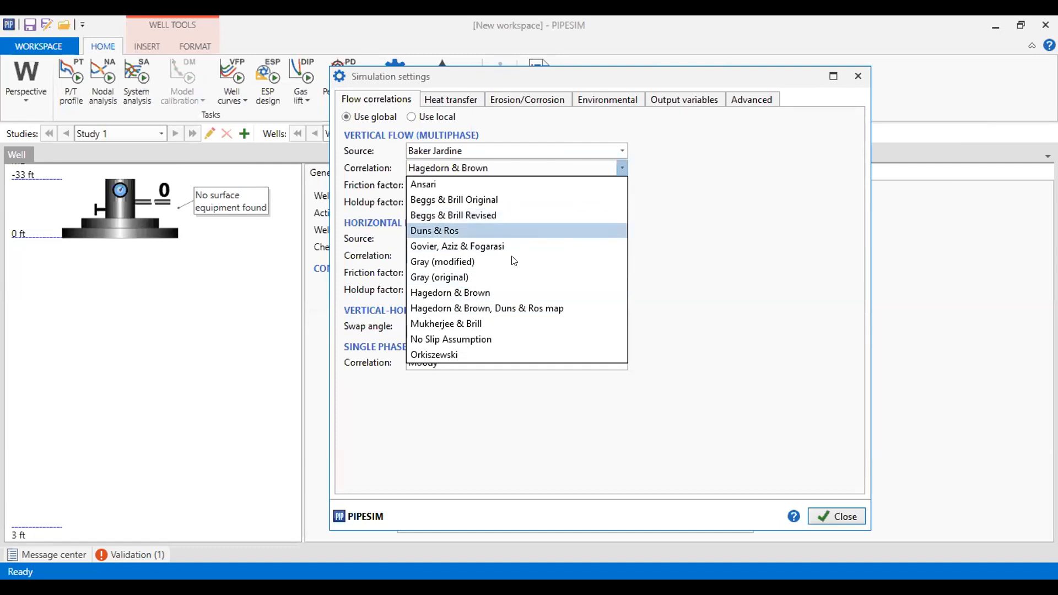
pyautogui.click(512, 293)
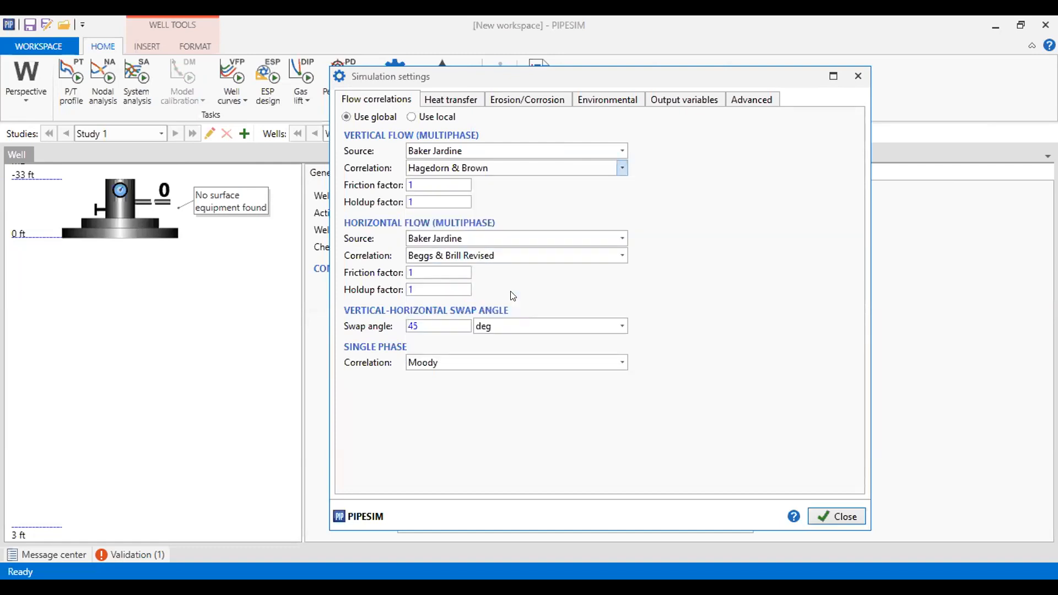
# Review the heat transfer and erosion/corrosion options, reselect Hagedorn & Brown for vertical flow, and close the simulation settings
pyautogui.click(464, 102)
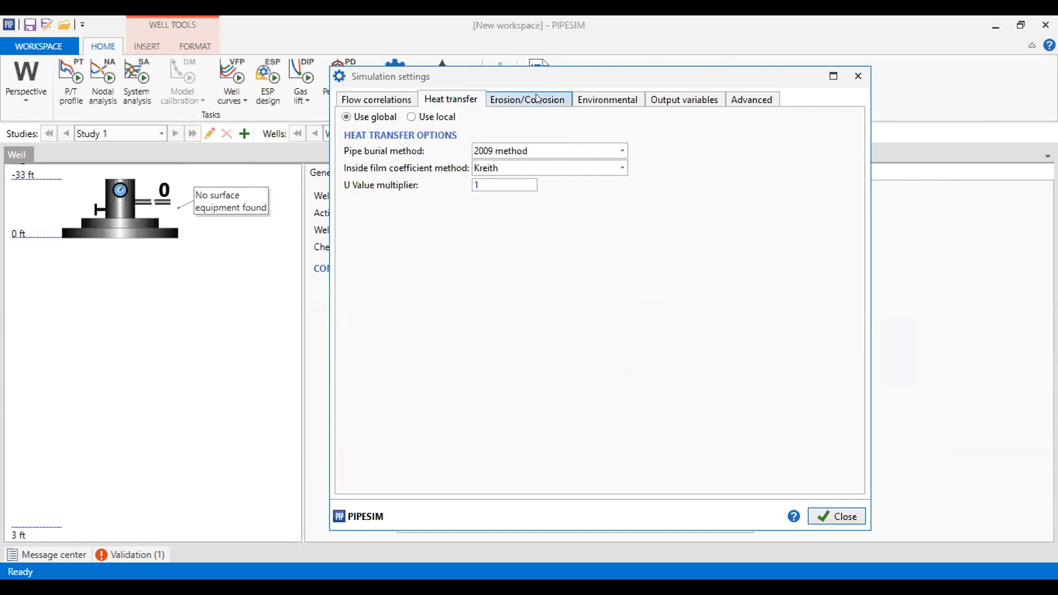
pyautogui.click(570, 98)
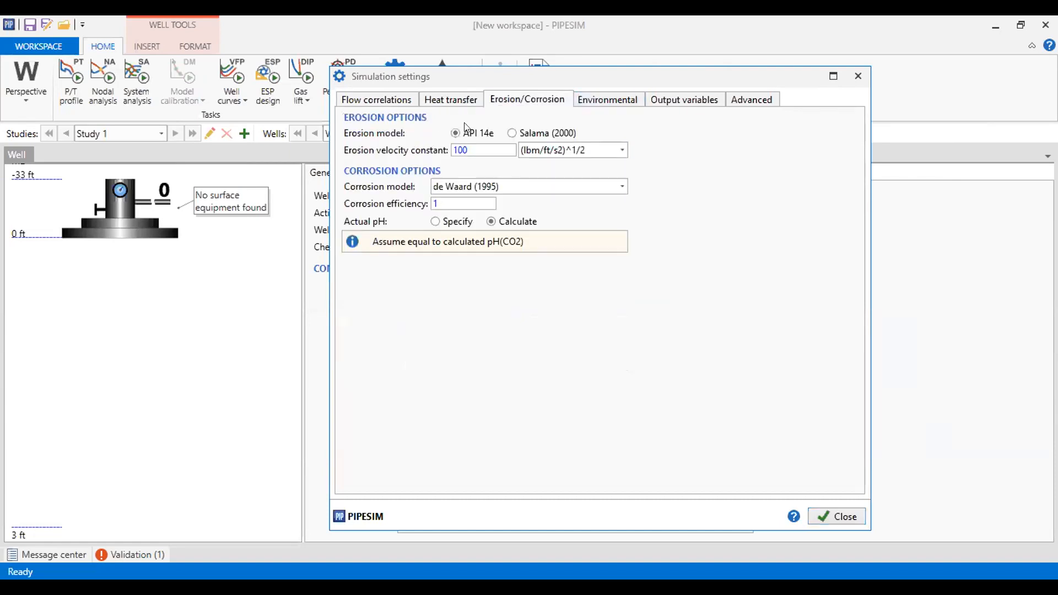
pyautogui.click(429, 105)
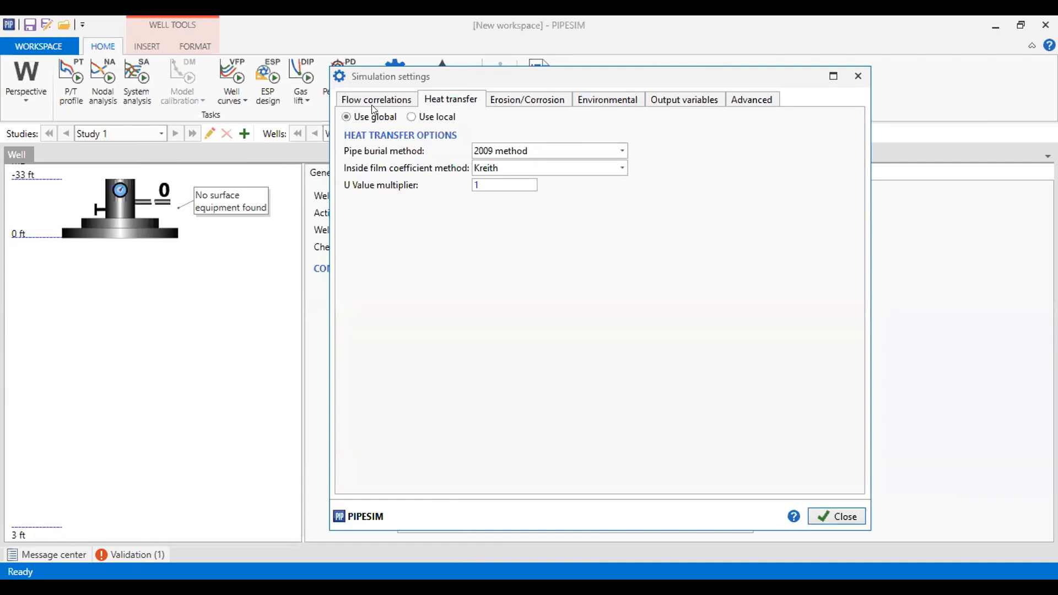
pyautogui.click(387, 97)
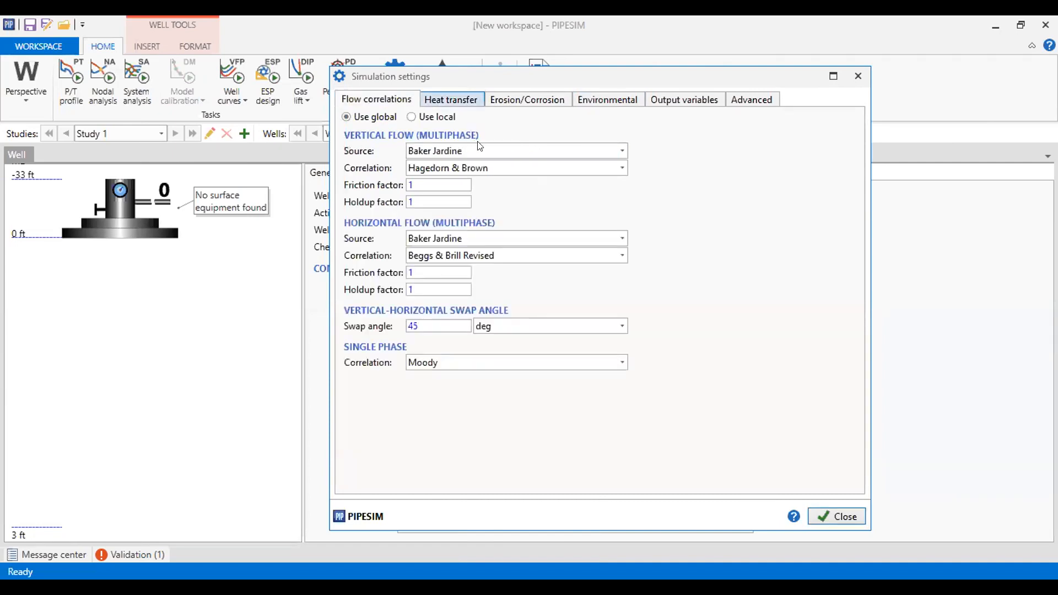
pyautogui.click(622, 168)
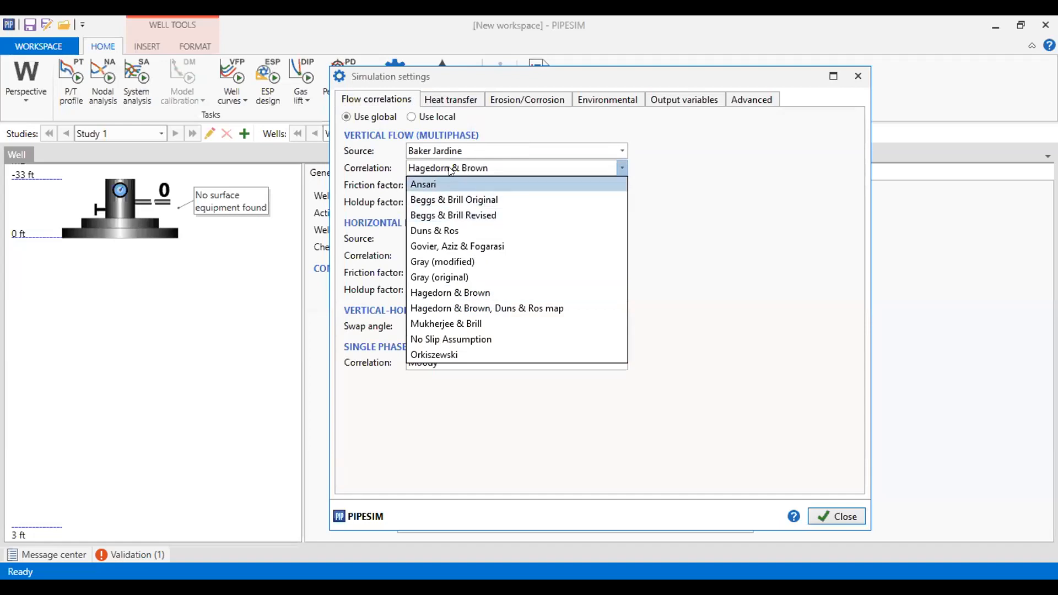
pyautogui.click(444, 293)
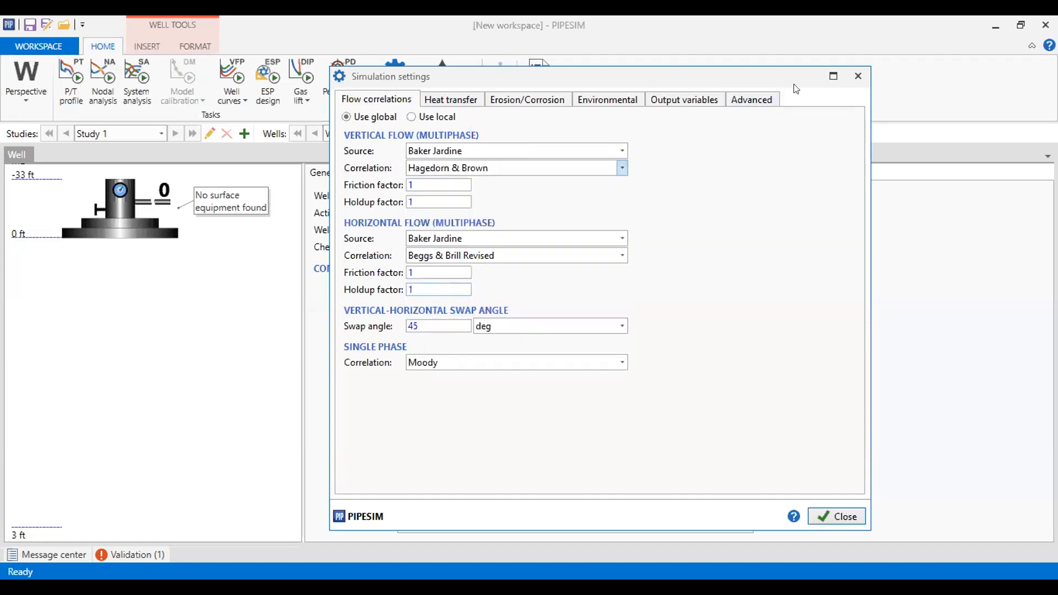
pyautogui.click(857, 77)
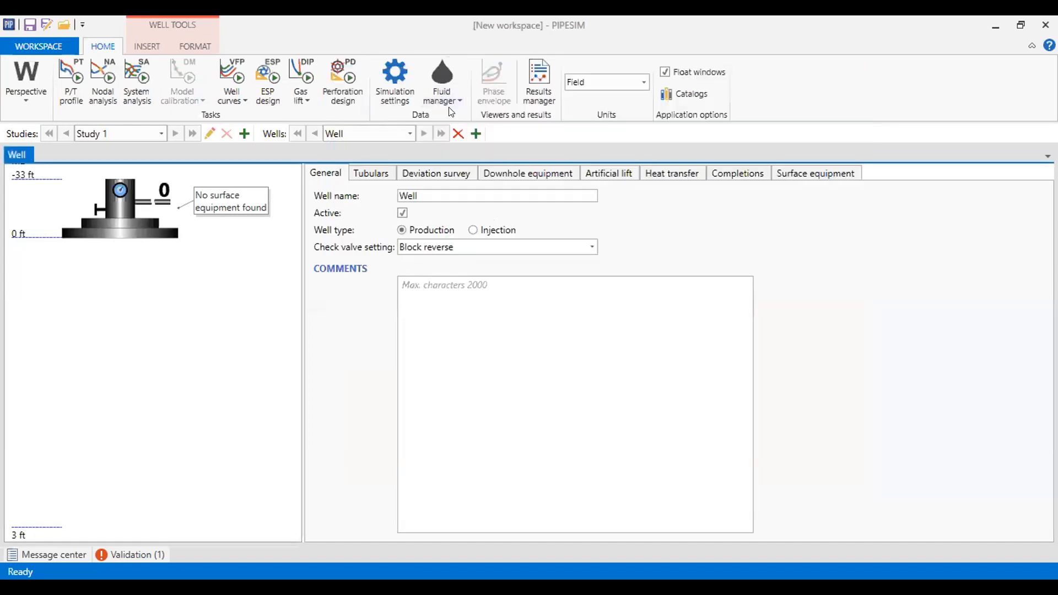
pyautogui.click(450, 97)
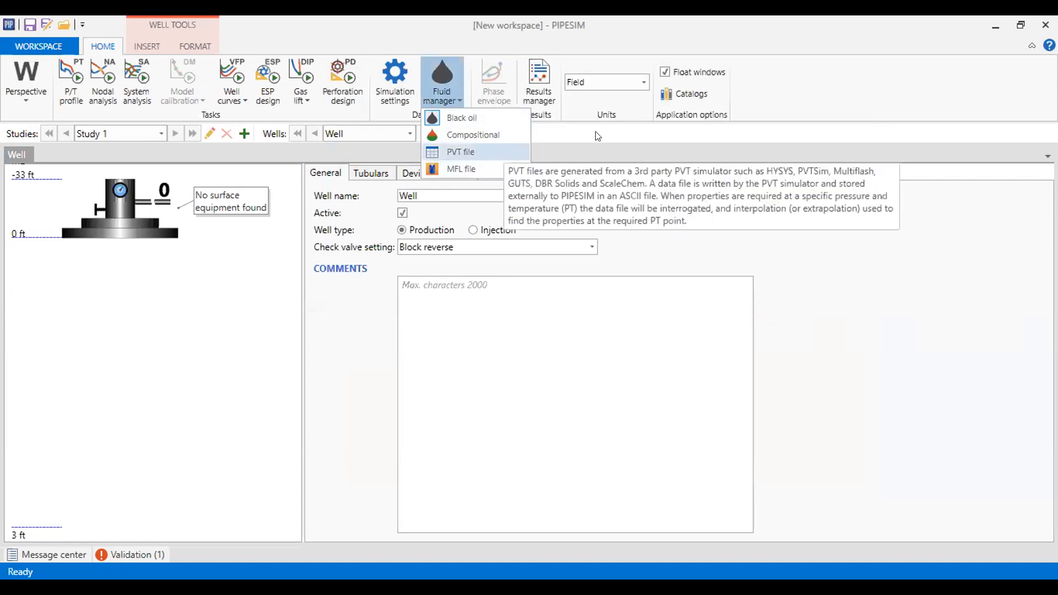
pyautogui.click(812, 97)
pyautogui.click(152, 45)
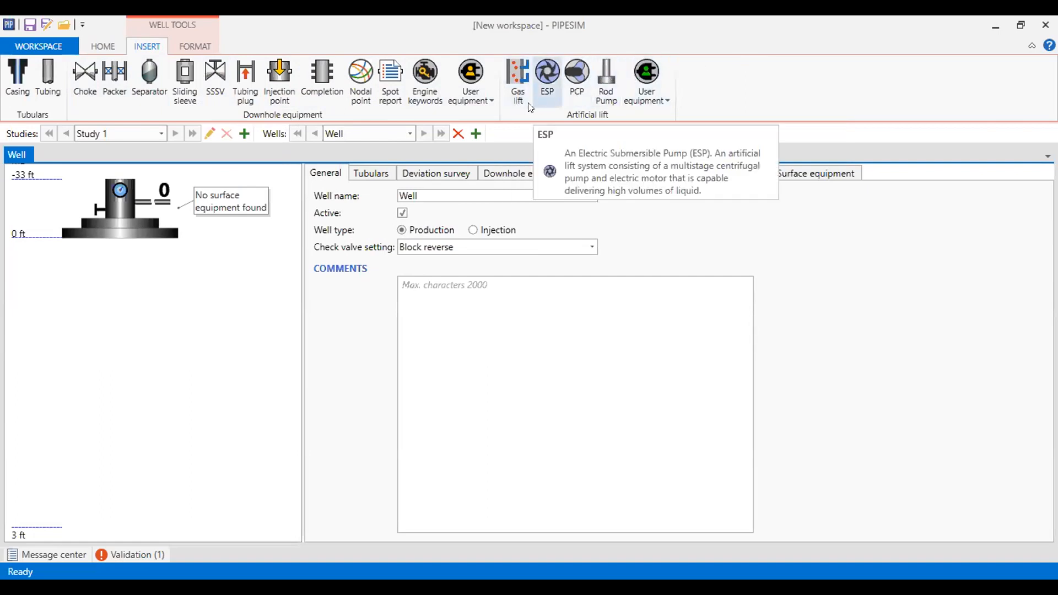
pyautogui.click(213, 47)
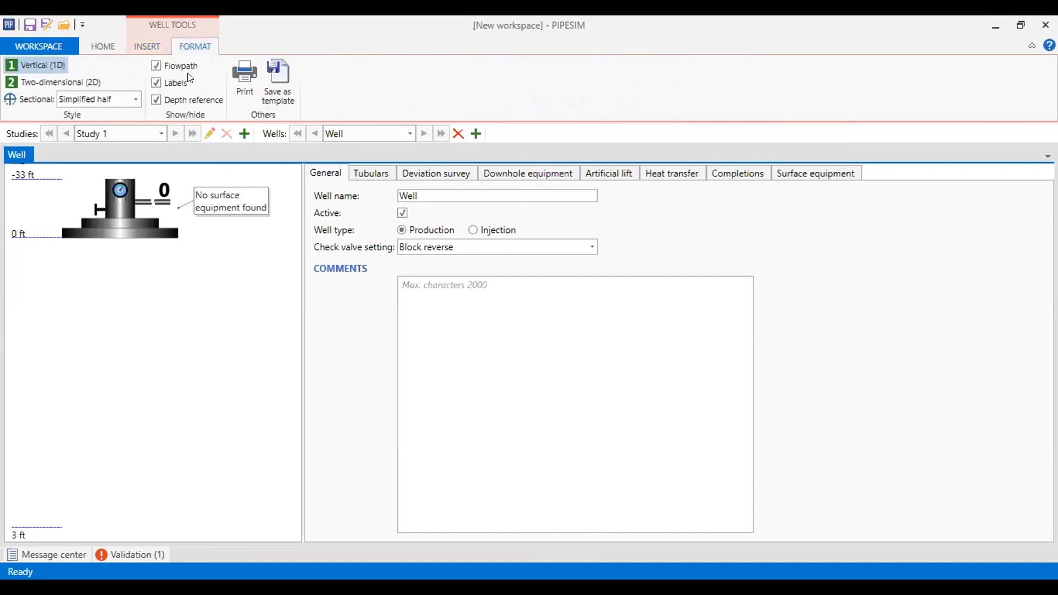
pyautogui.click(111, 46)
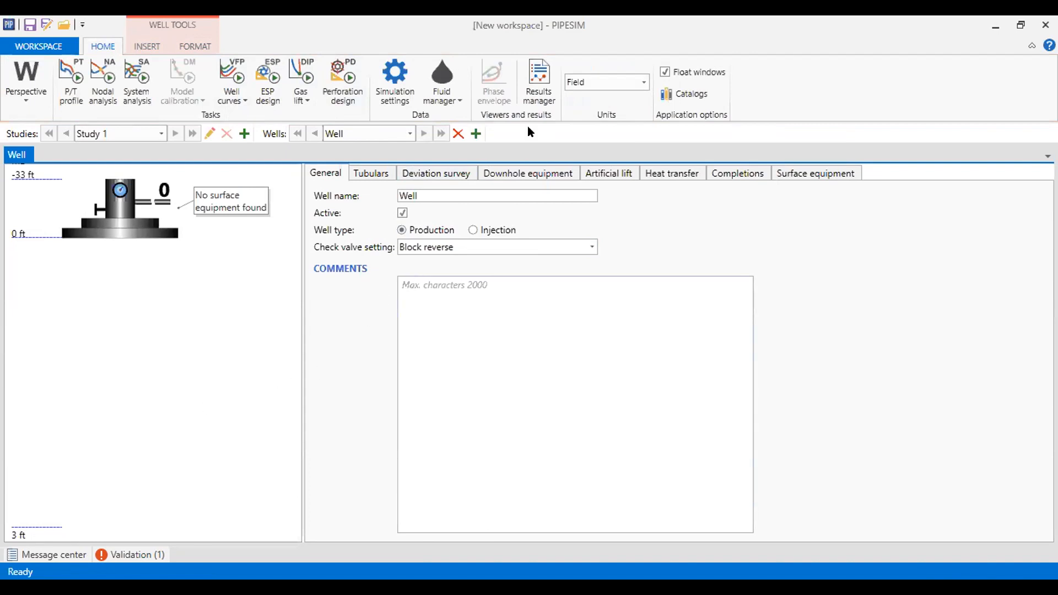
# Name the well Oil and choose Block reverse as its check valve setting
pyautogui.doubleClick(404, 193)
pyautogui.write('Oil')
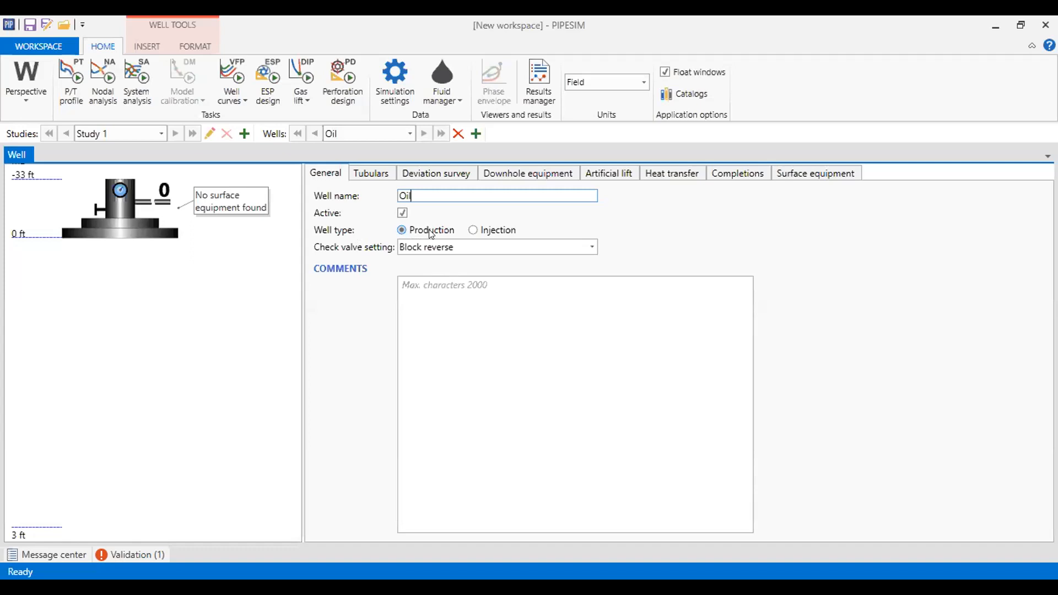
pyautogui.click(591, 249)
pyautogui.click(470, 292)
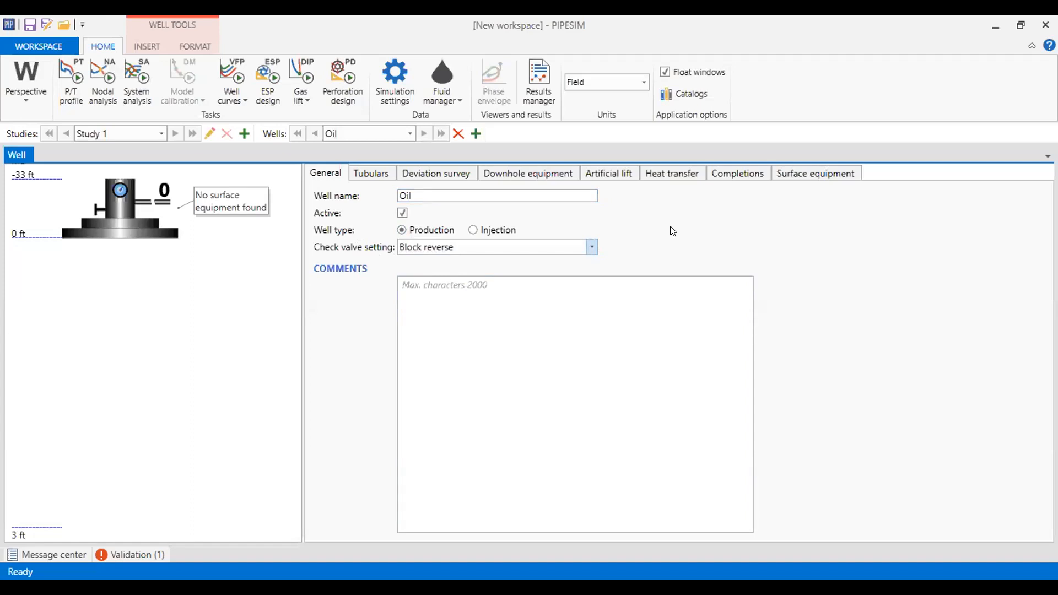
# Add the comment "Oil well natural flow" to the well and check its validation messages
pyautogui.click(599, 294)
pyautogui.write('Oil wel')
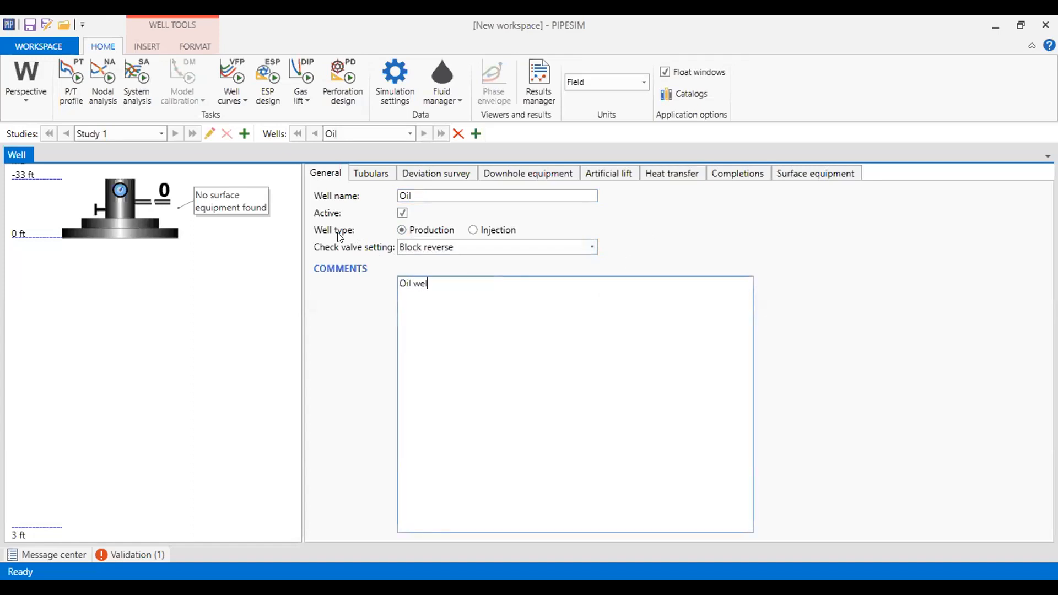
pyautogui.write('l natural flow')
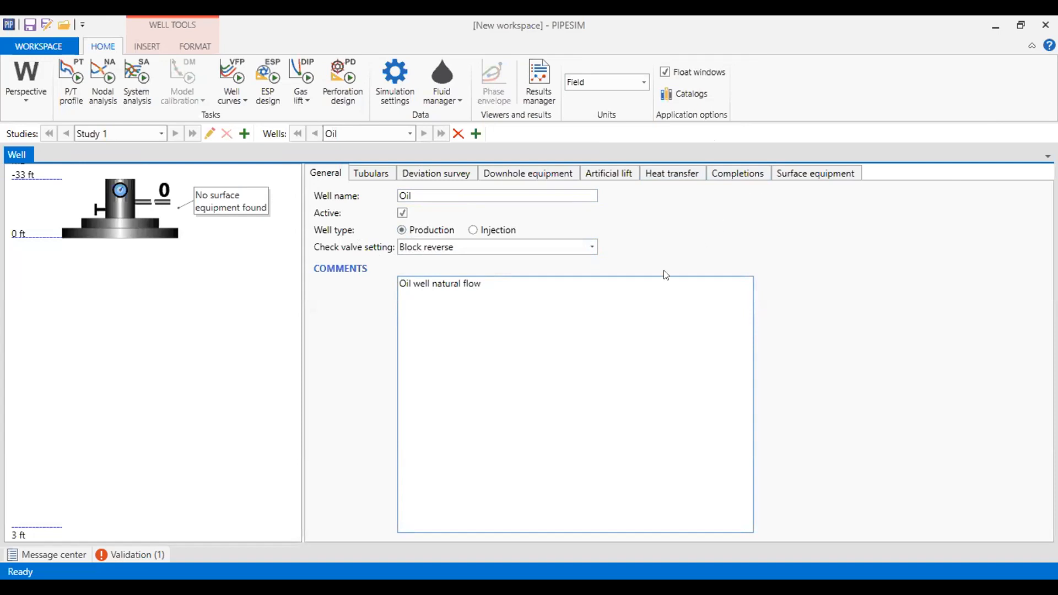
pyautogui.click(120, 556)
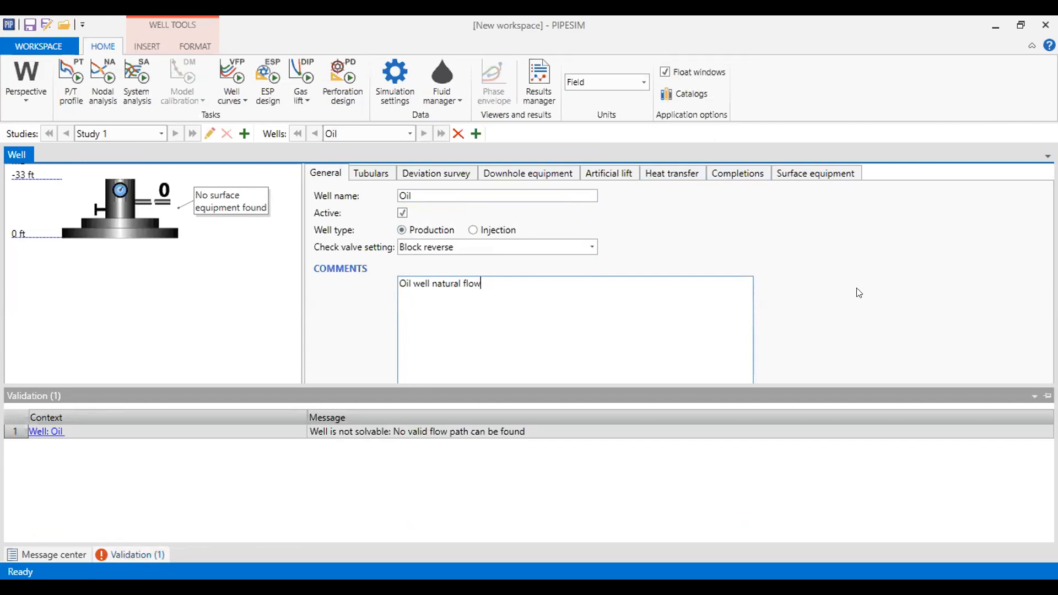
# Insert a casing string into the well schematic and a tubing string inside it
pyautogui.click(372, 172)
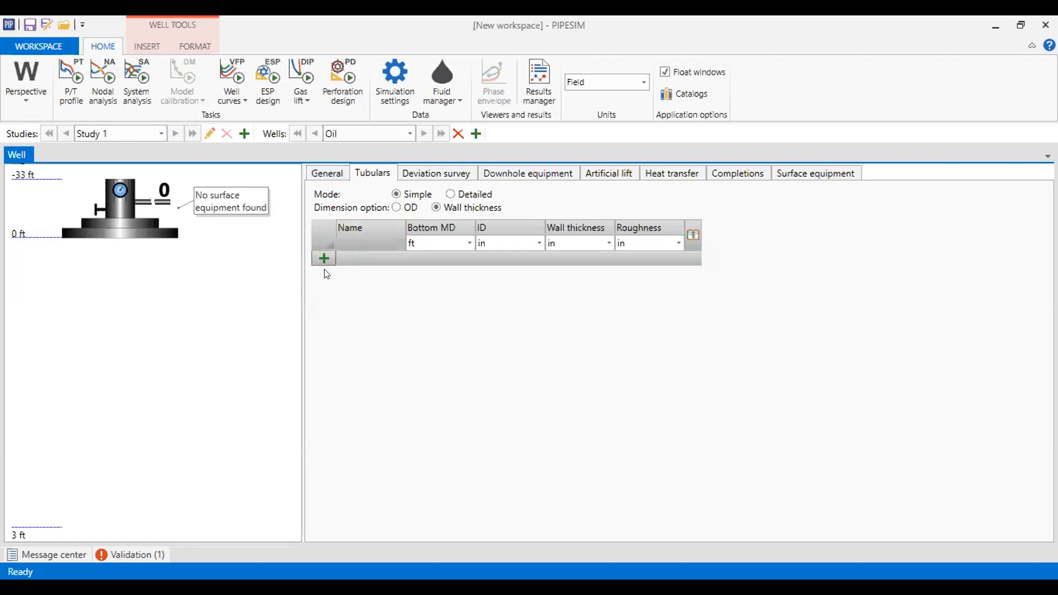
pyautogui.click(141, 46)
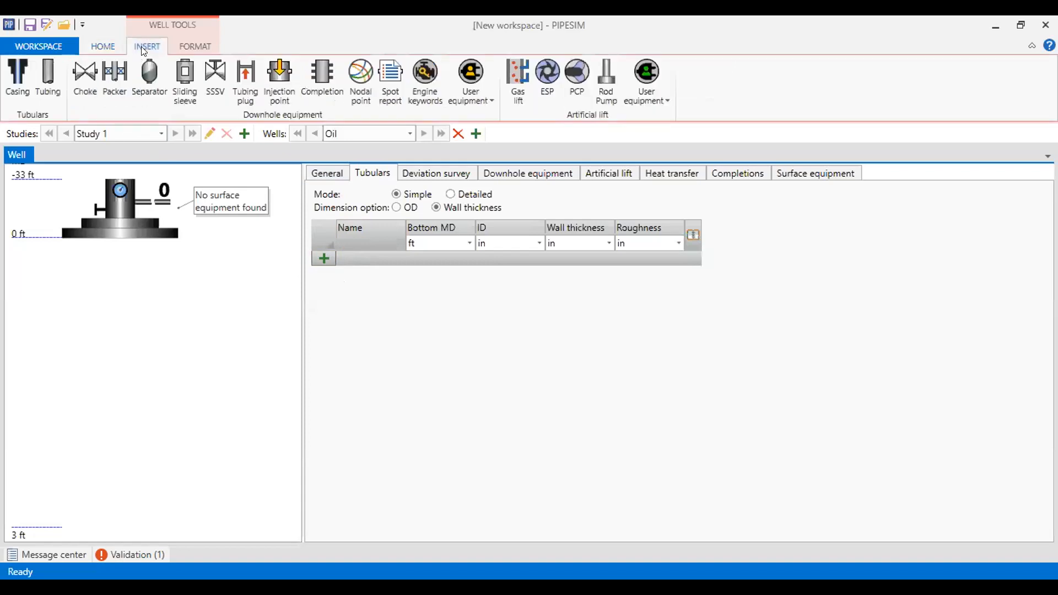
pyautogui.moveTo(20, 73); pyautogui.dragTo(178, 236)
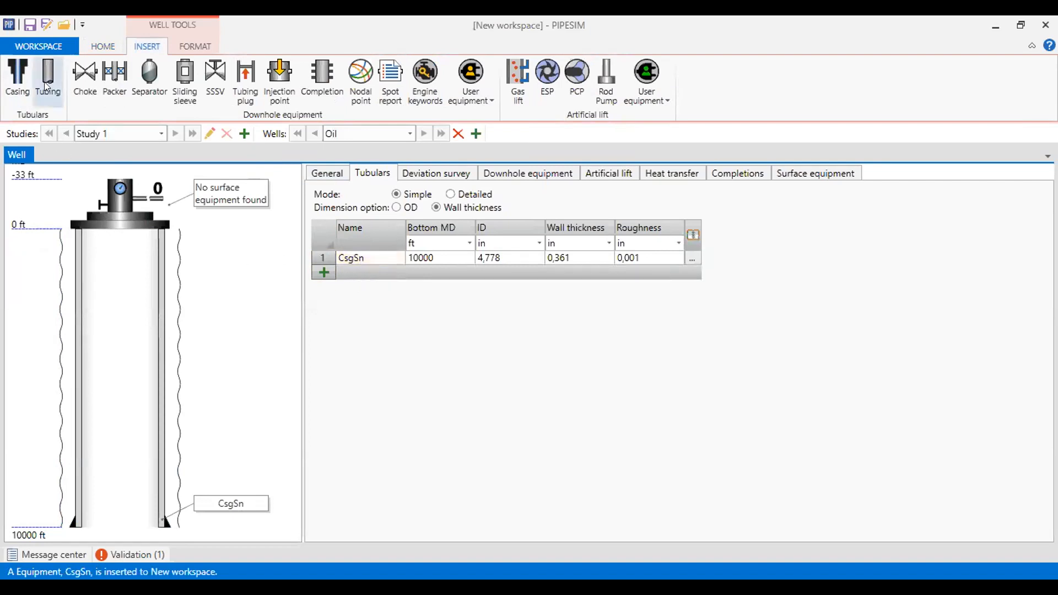
pyautogui.moveTo(45, 72); pyautogui.dragTo(136, 231)
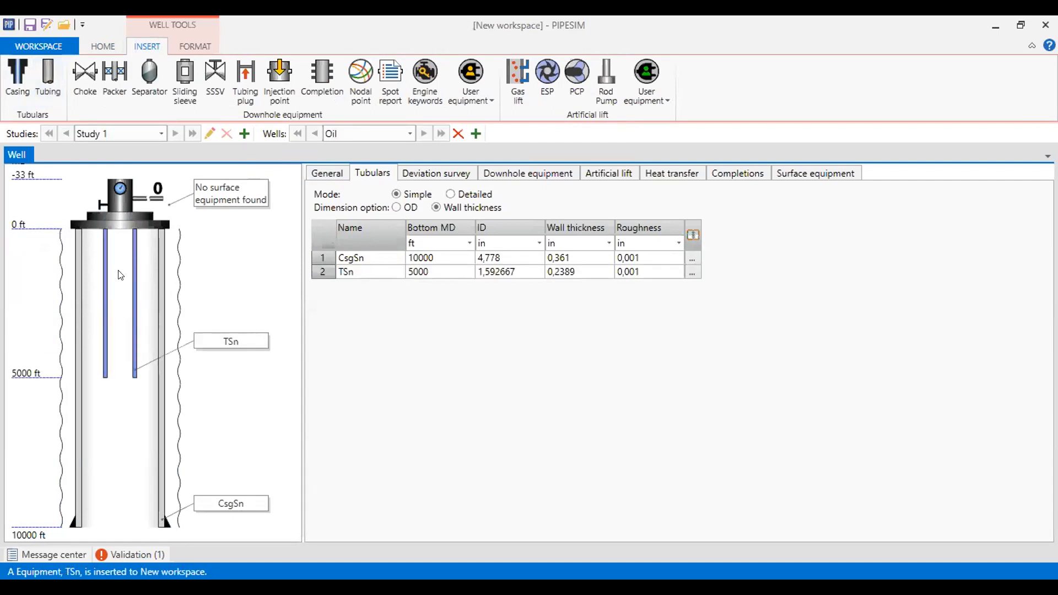
# Rename the two tubular sections as Casing and Tubing
pyautogui.click(377, 256)
pyautogui.write('Casing')
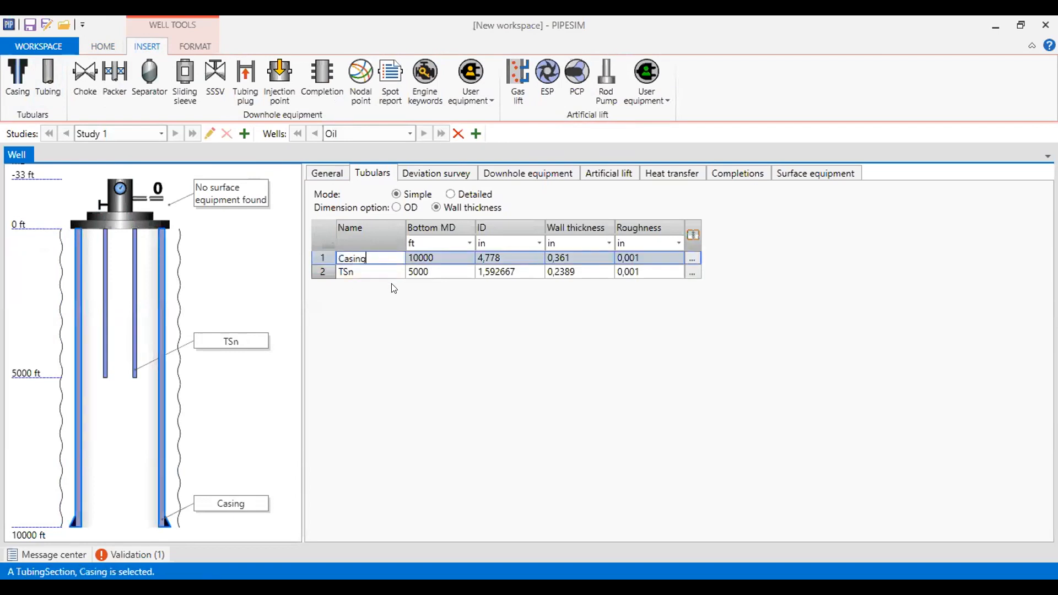
pyautogui.click(383, 271)
pyautogui.write('Tubing')
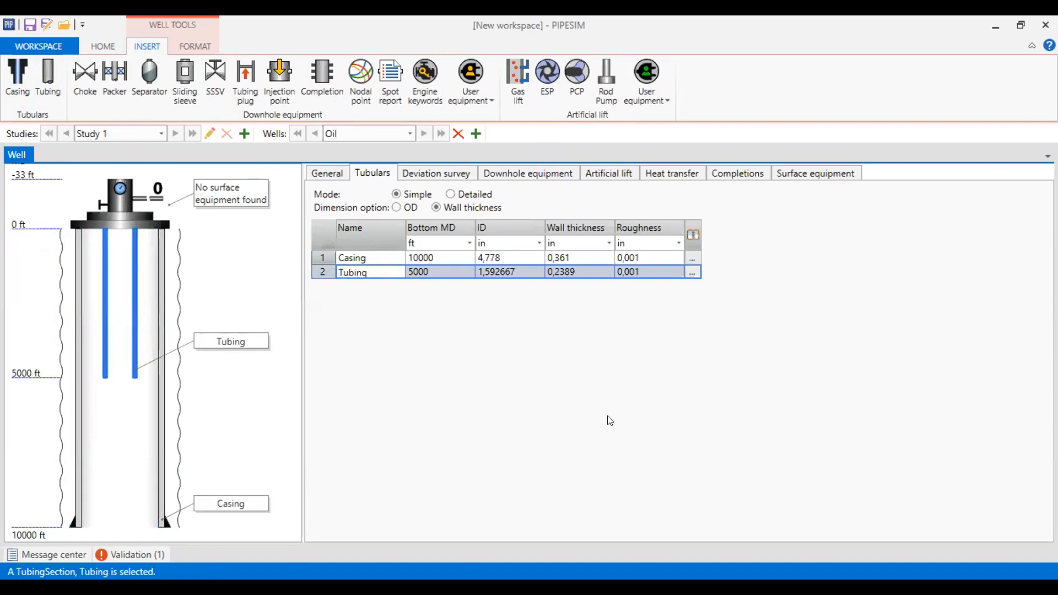
pyautogui.press('Return')
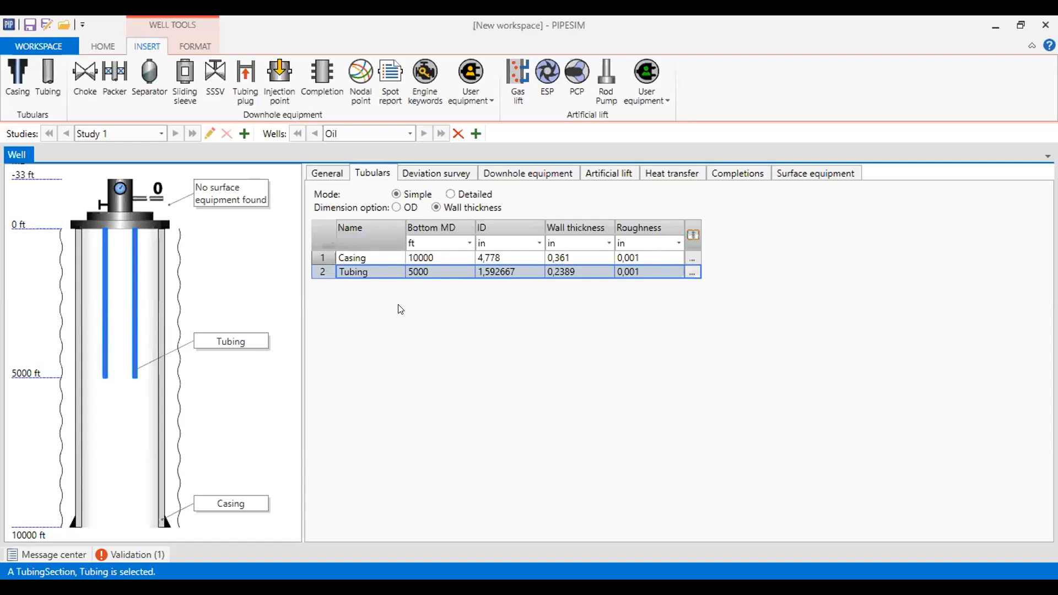
pyautogui.click(694, 257)
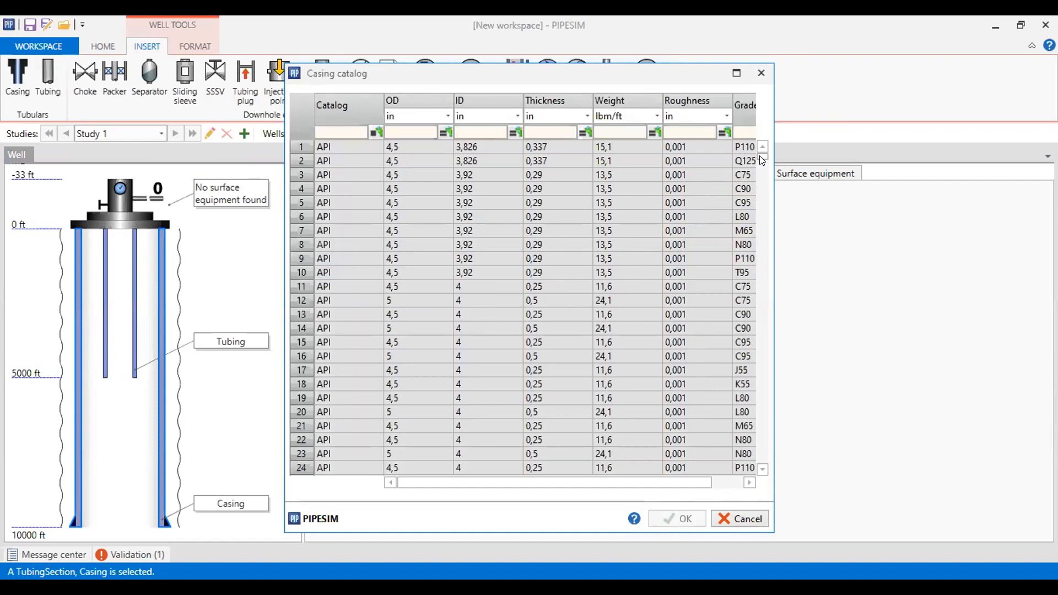
pyautogui.moveTo(759, 157); pyautogui.dragTo(749, 452)
pyautogui.moveTo(751, 408); pyautogui.dragTo(689, 185)
pyautogui.click(302, 175)
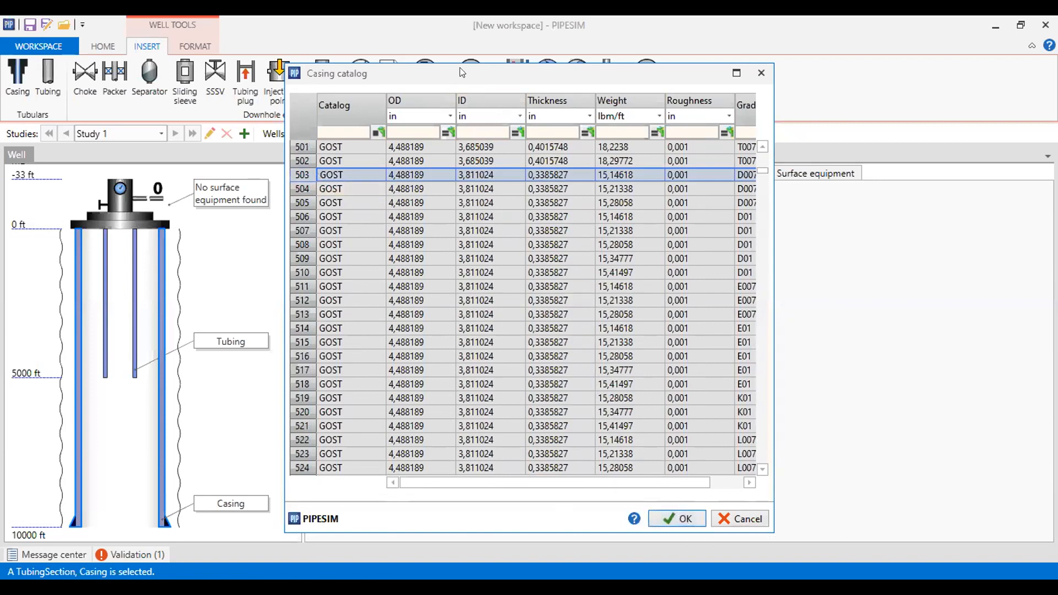
pyautogui.moveTo(459, 67); pyautogui.dragTo(755, 69)
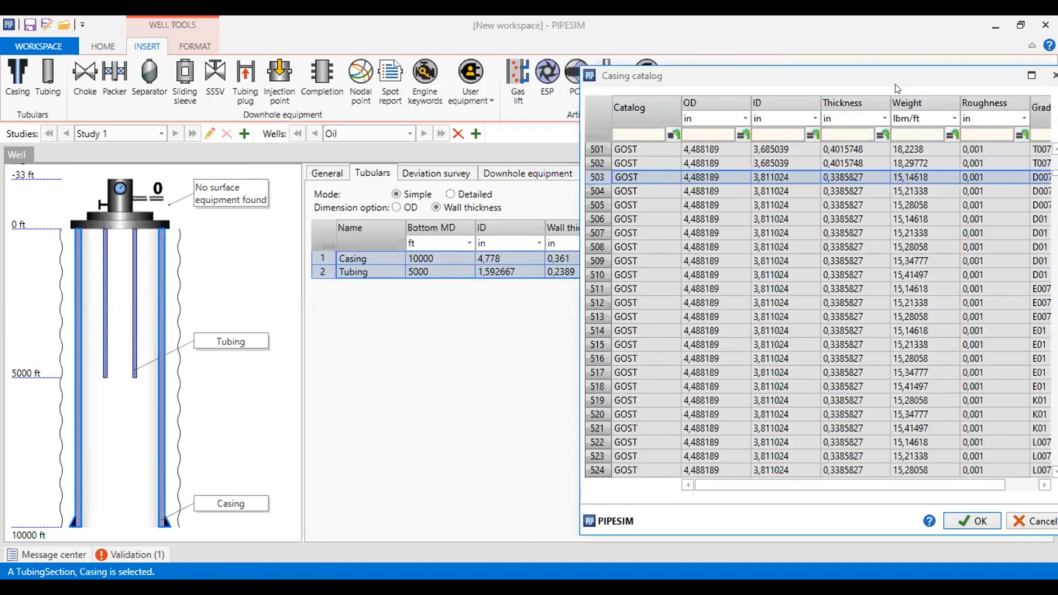
pyautogui.moveTo(902, 77); pyautogui.dragTo(656, 98)
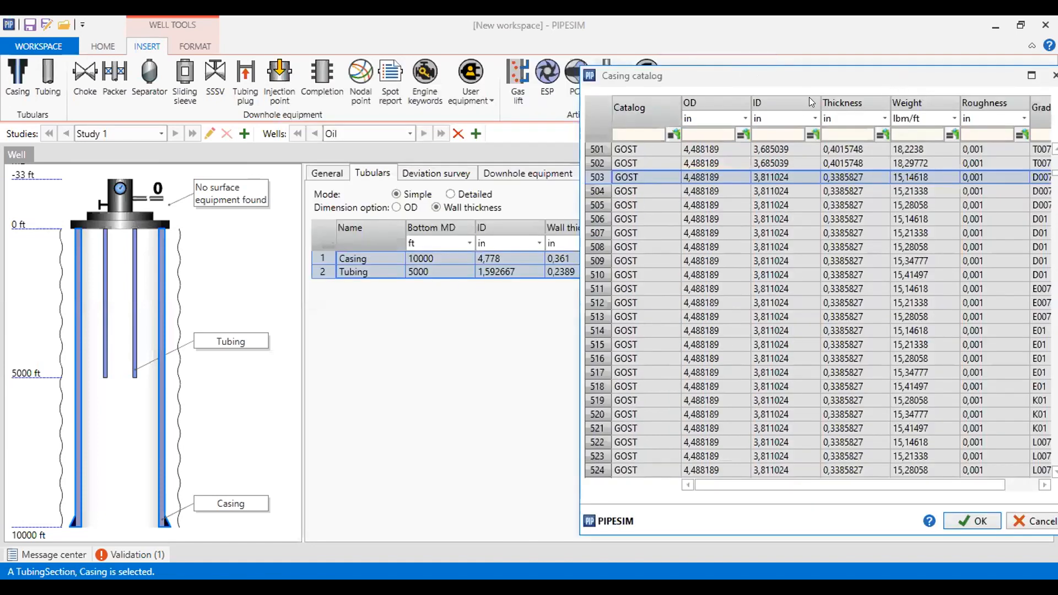
pyautogui.press('Escape')
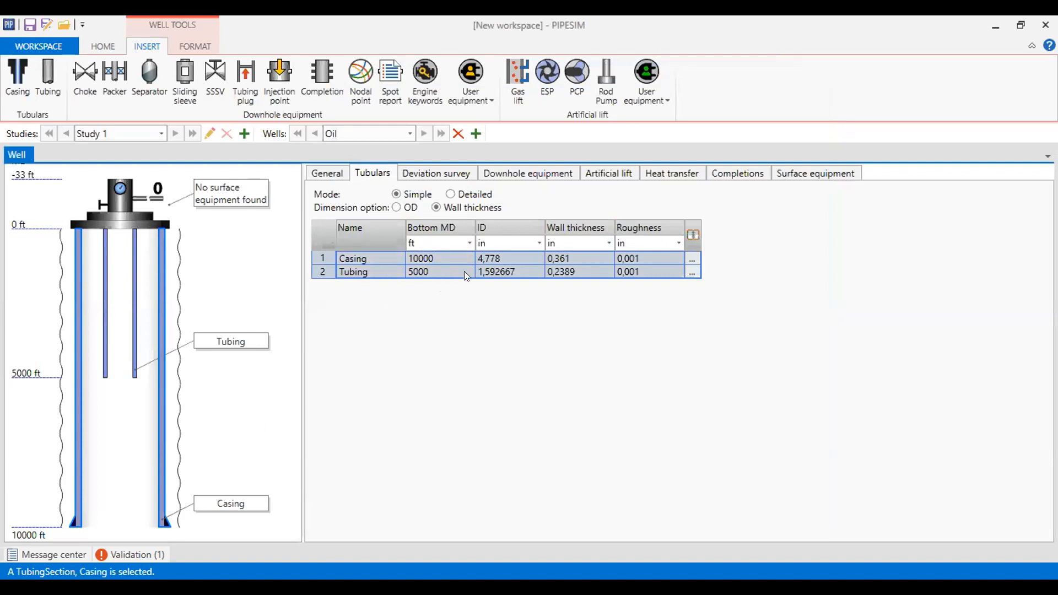
# Set the casing's inner diameter to 5,791 in
pyautogui.click(505, 254)
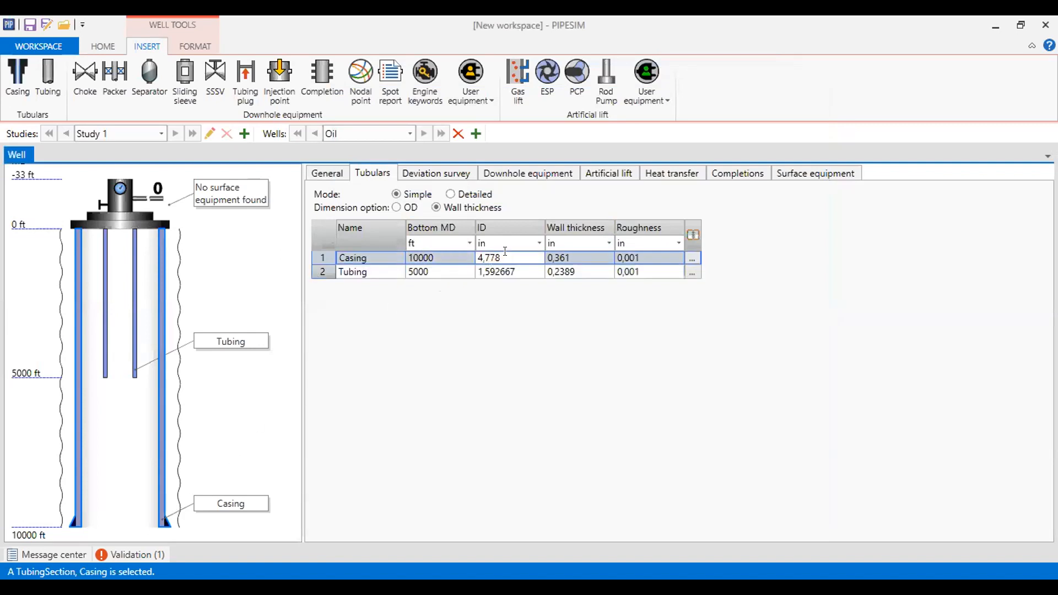
pyautogui.write('5,791')
pyautogui.click(586, 246)
pyautogui.click(648, 280)
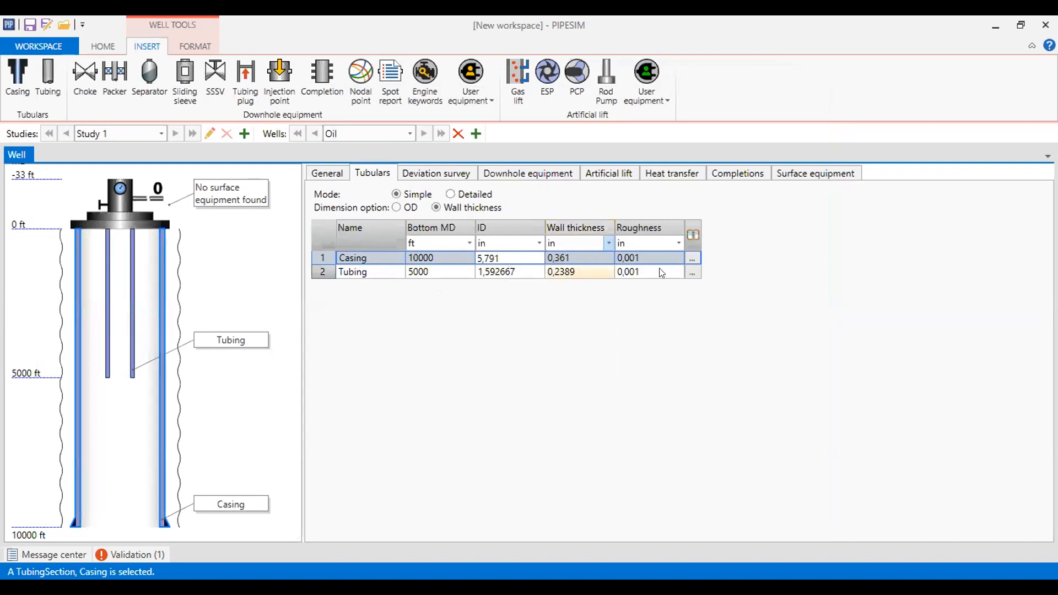
# Set the casing's wall thickness to 0,417 in
pyautogui.click(570, 255)
pyautogui.write('0,417')
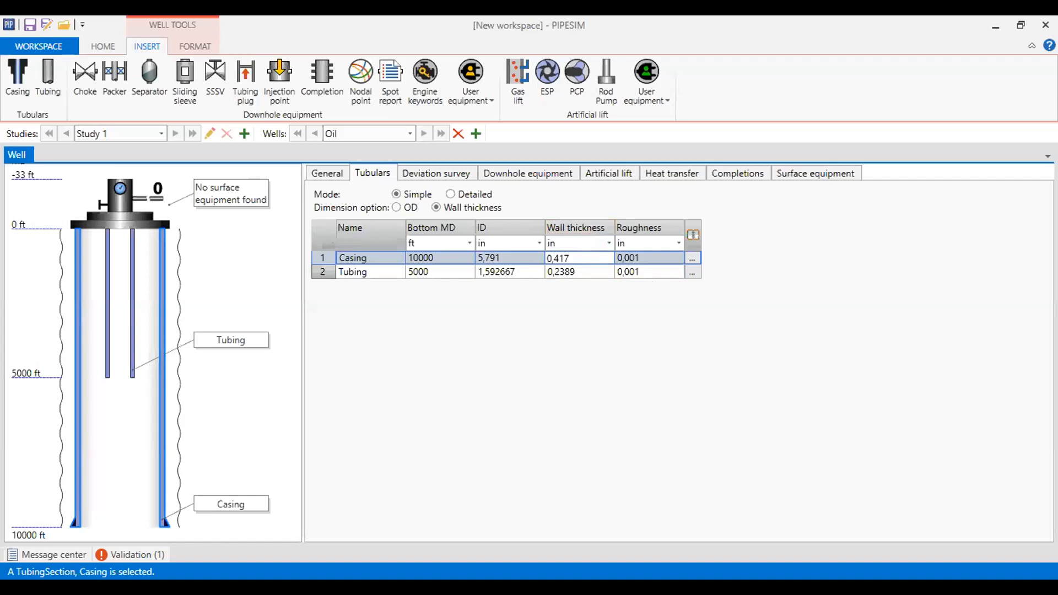
pyautogui.press('Return')
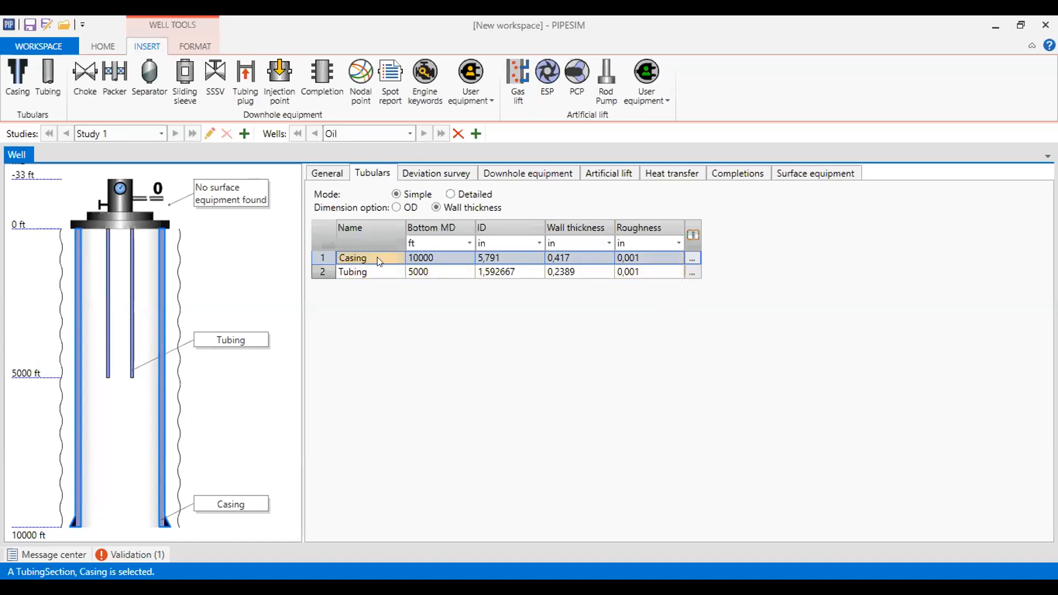
# Set the tubing's bottom measured depth to 8372 ft and its inner diameter to 3,476 in
pyautogui.click(439, 271)
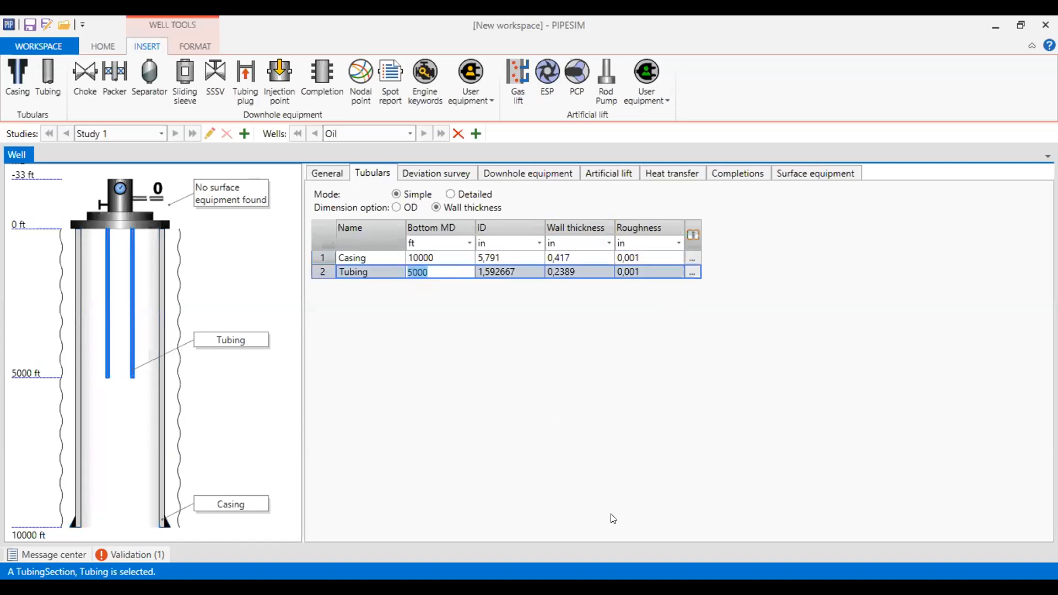
pyautogui.write('8372')
pyautogui.click(487, 274)
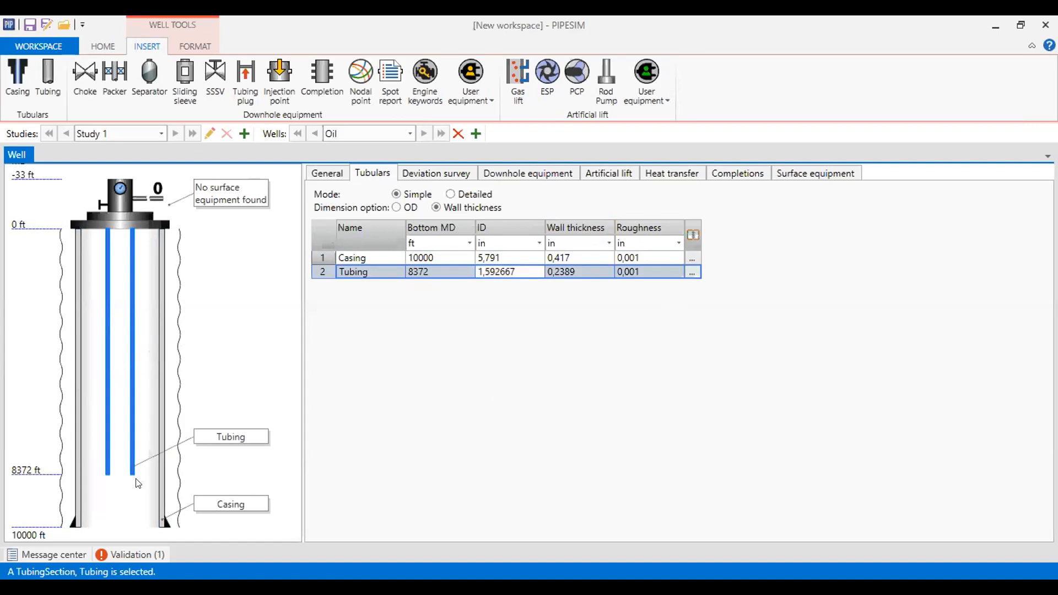
pyautogui.click(520, 271)
pyautogui.write('3,476')
# Set the tubing's wall thickness to 0,262 in
pyautogui.click(578, 271)
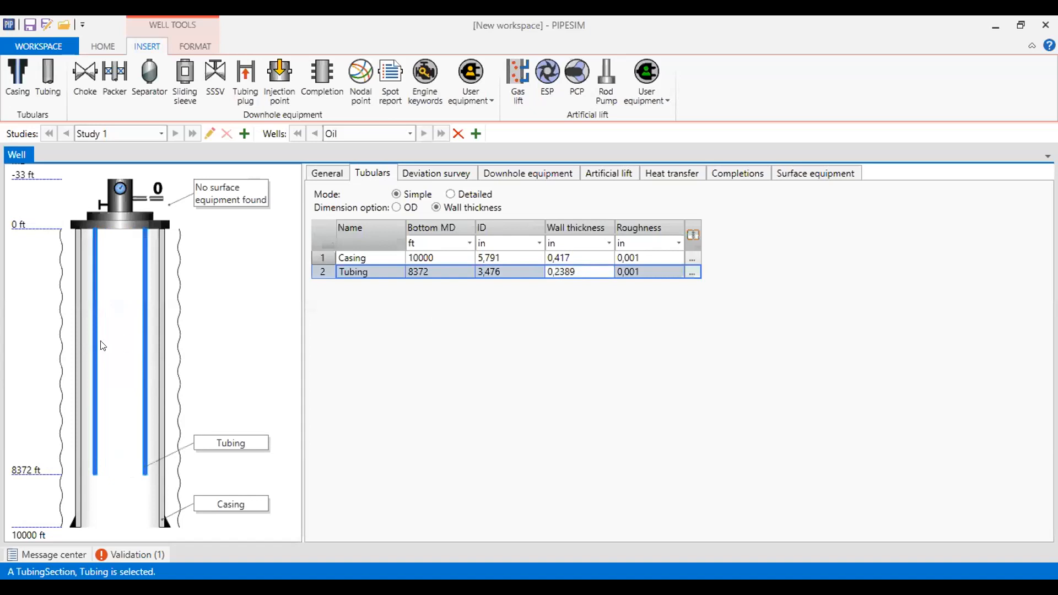
pyautogui.doubleClick(576, 271)
pyautogui.write('0,262')
pyautogui.click(644, 271)
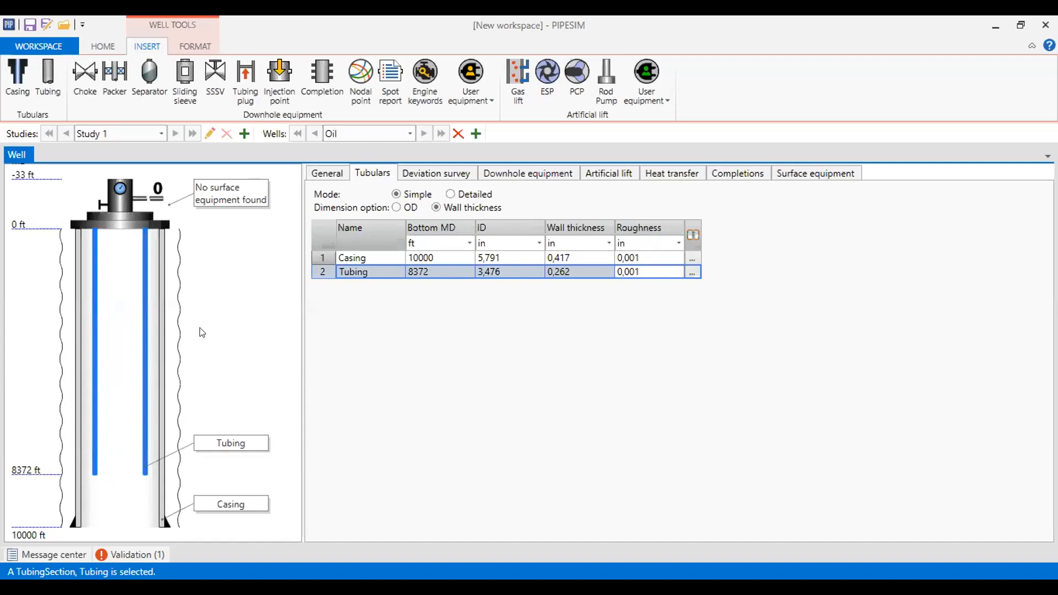
# Try the 2D and 3D survey types in the well's deviation survey and return it to Vertical
pyautogui.click(435, 173)
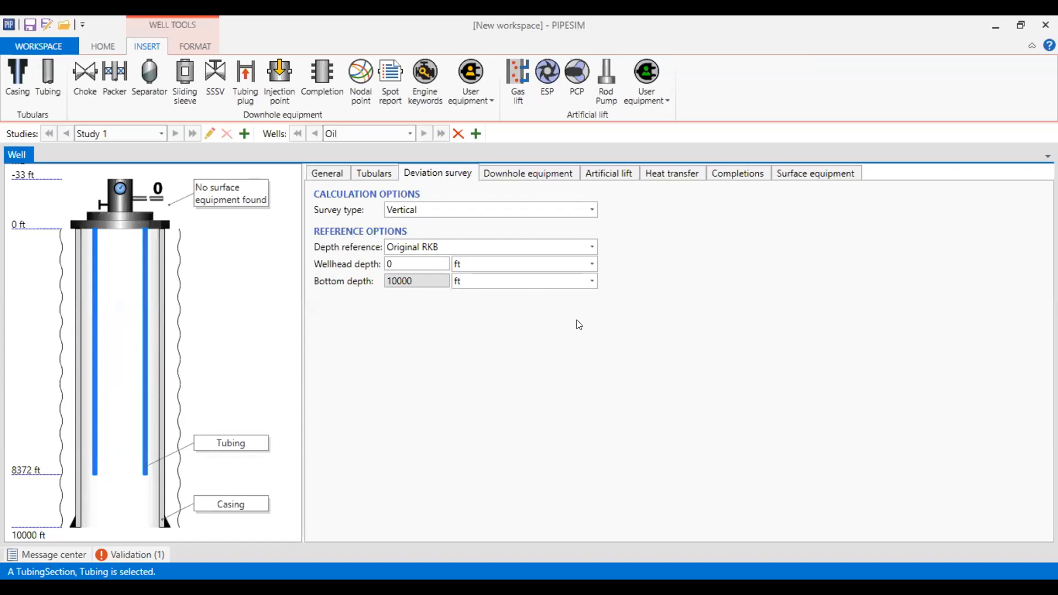
pyautogui.click(592, 210)
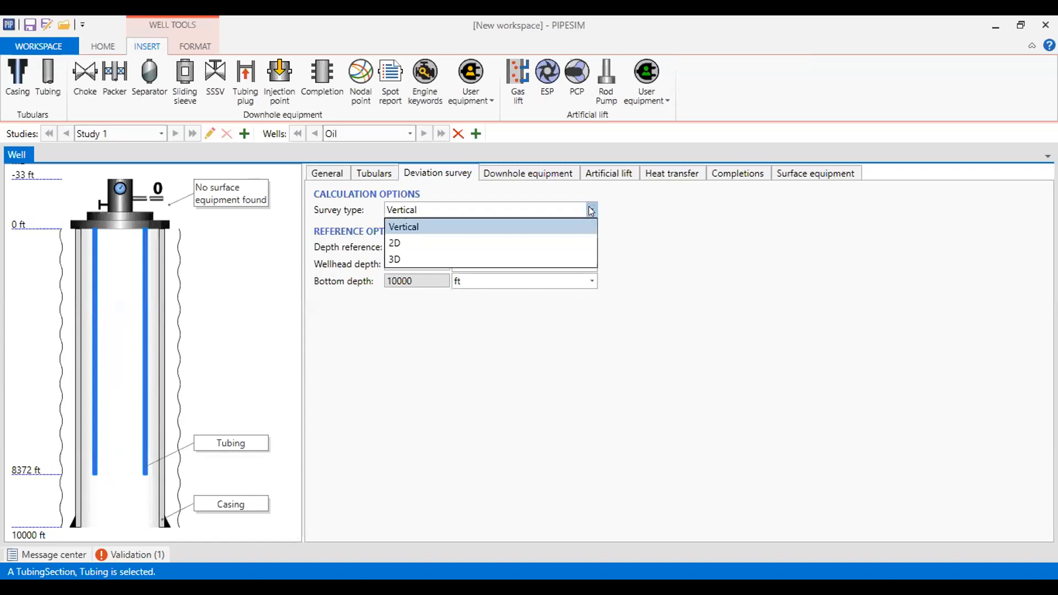
pyautogui.click(573, 243)
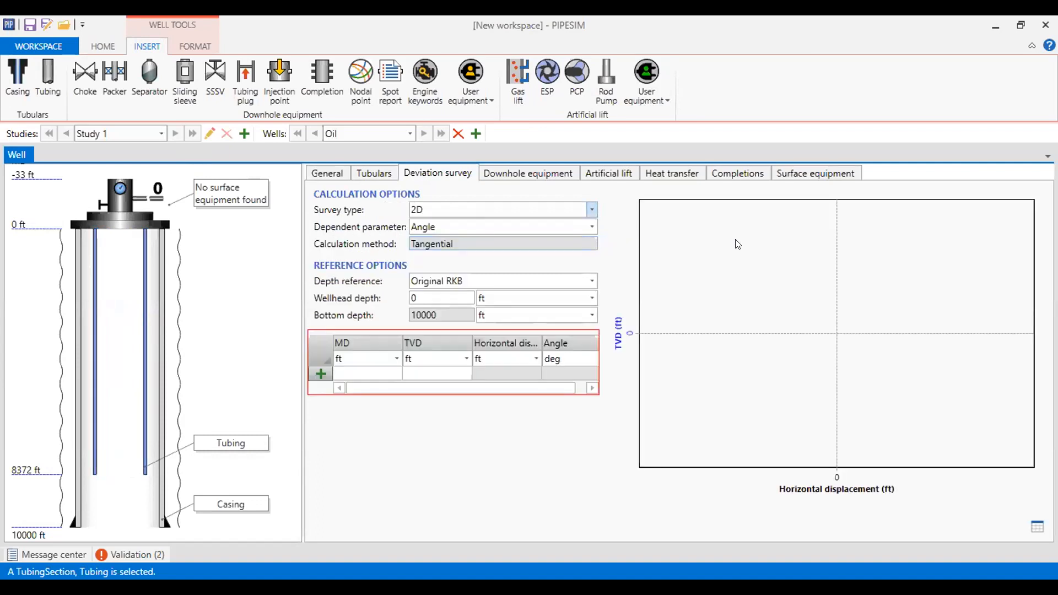
pyautogui.click(582, 215)
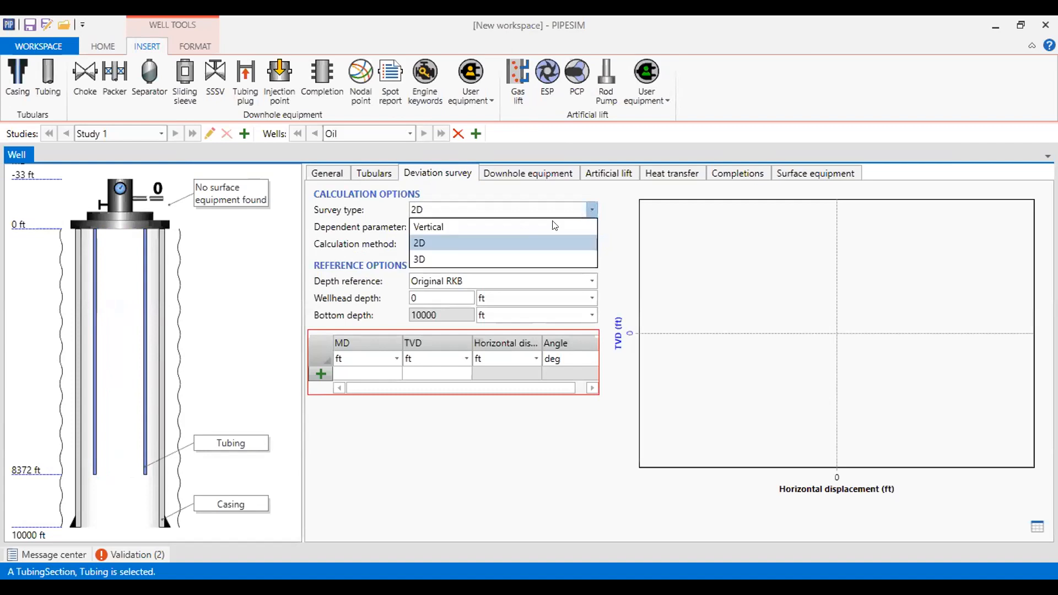
pyautogui.click(424, 258)
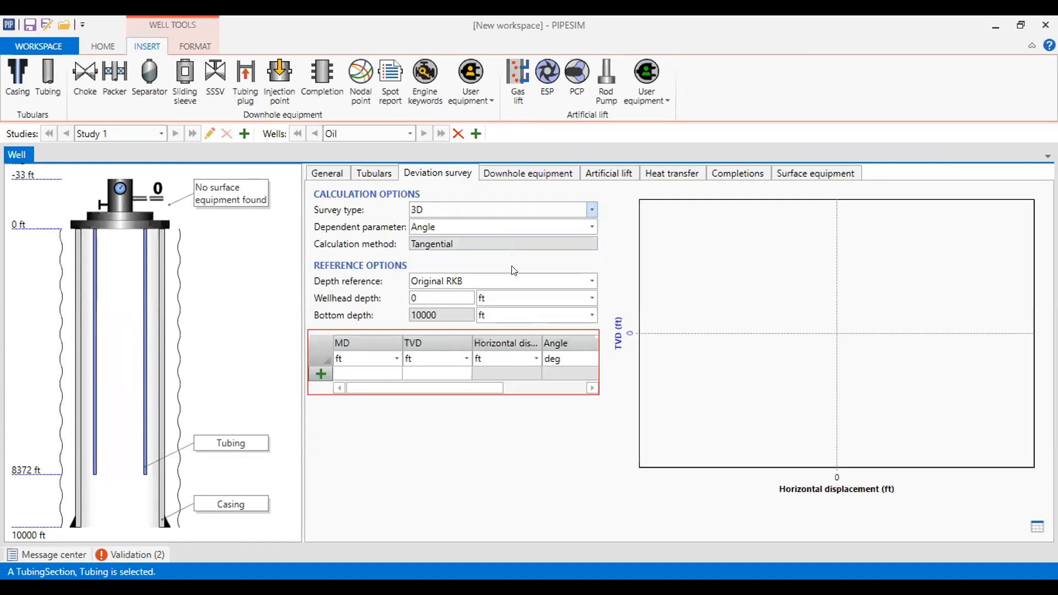
pyautogui.click(590, 210)
pyautogui.click(553, 231)
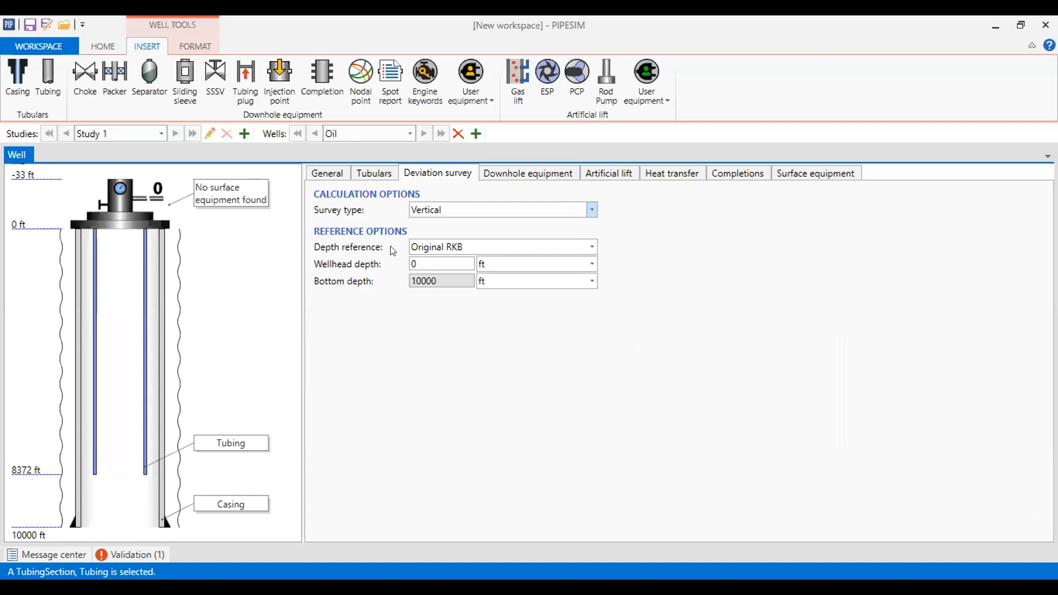
# Review the depth reference options, keeping Original RKB, and compare the survey's bottom depth with the tubulars' depths
pyautogui.click(590, 248)
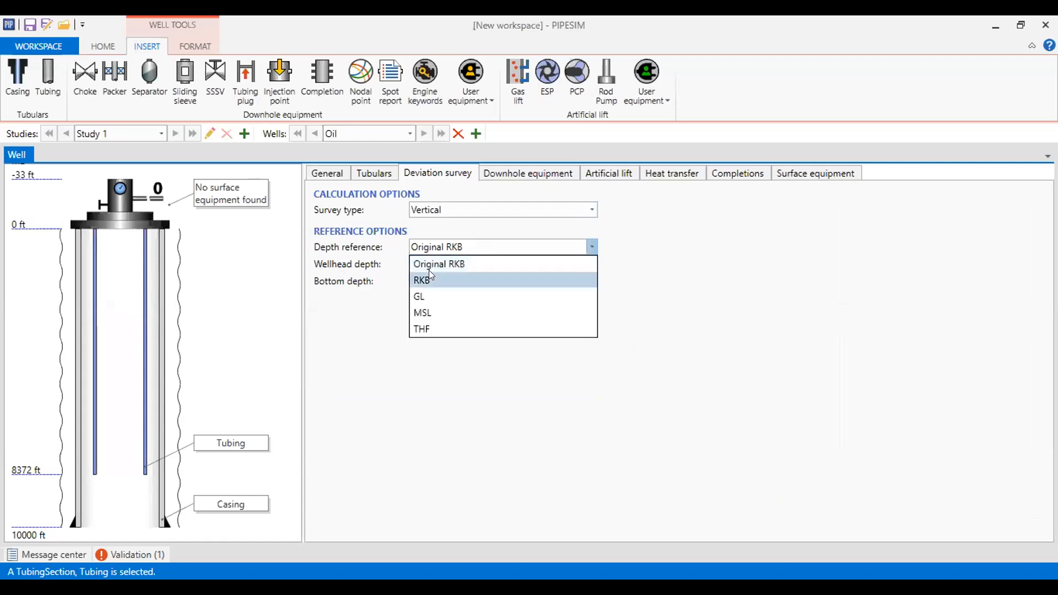
pyautogui.click(477, 256)
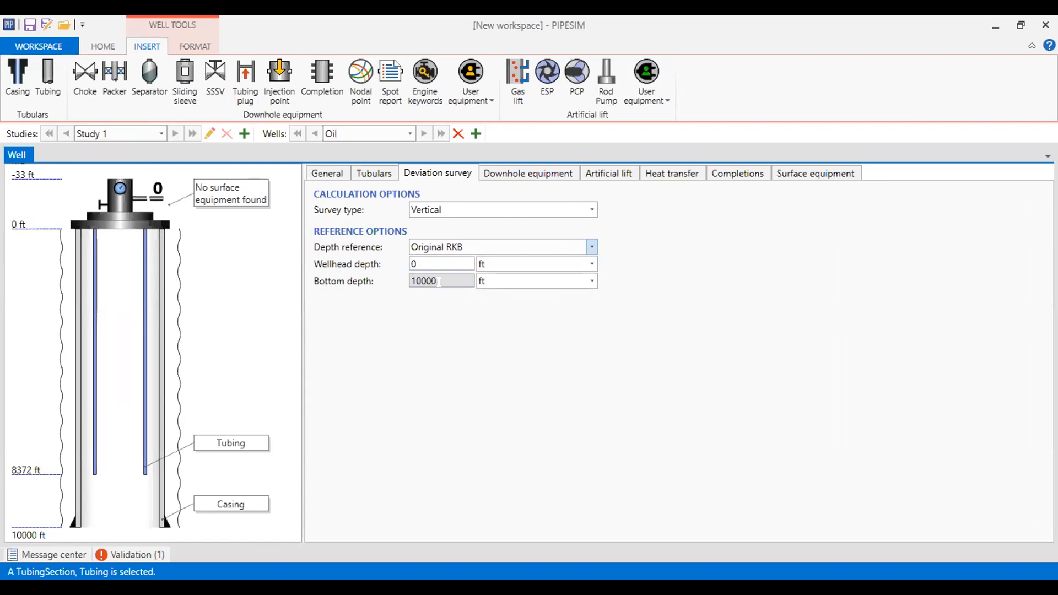
pyautogui.click(372, 173)
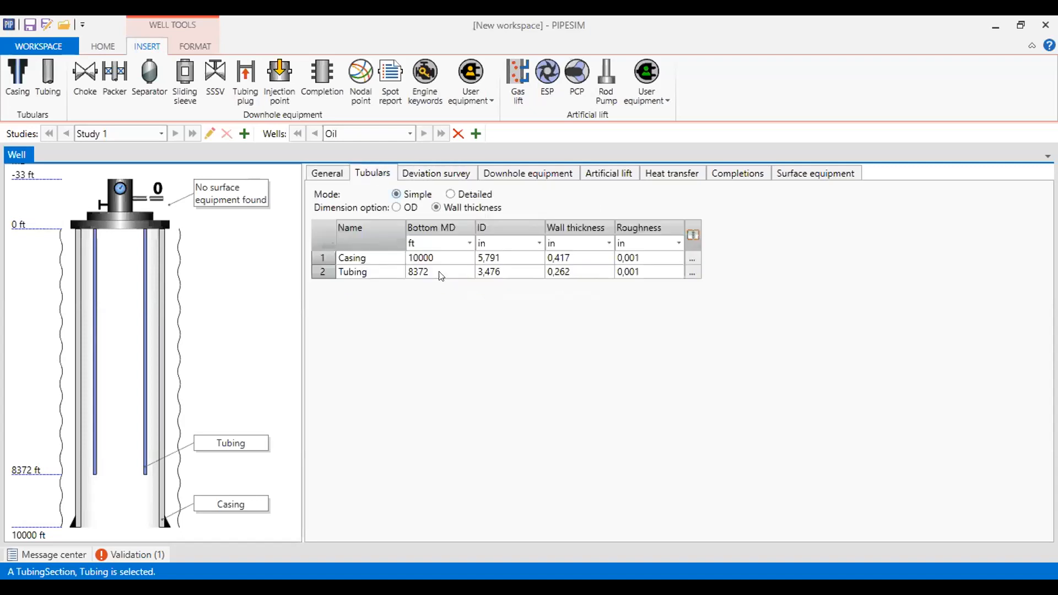
pyautogui.click(450, 174)
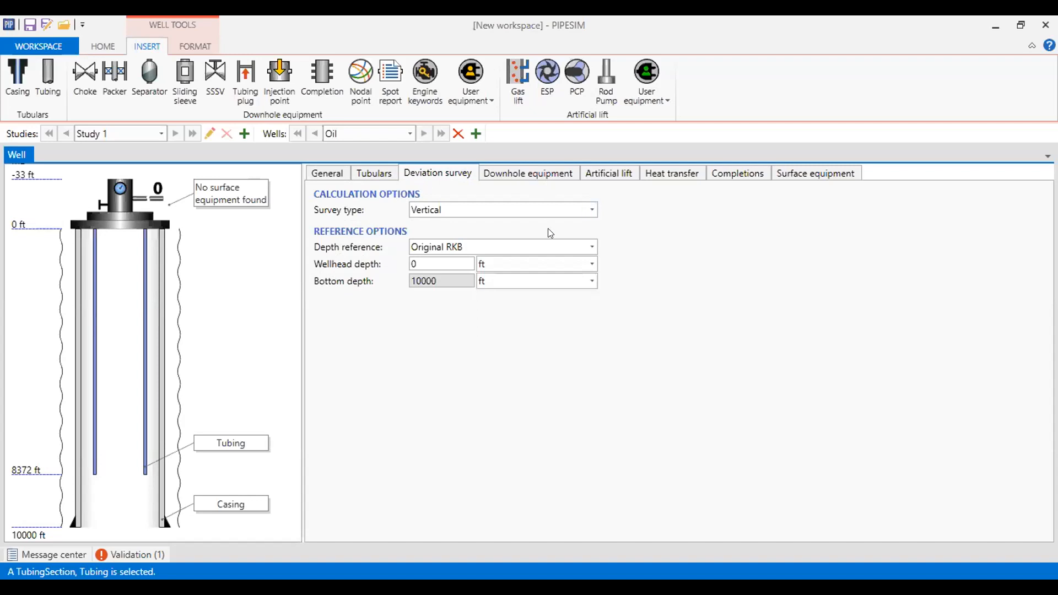
# Add a packer to the downhole equipment at a measured depth of 7500 ft
pyautogui.click(539, 175)
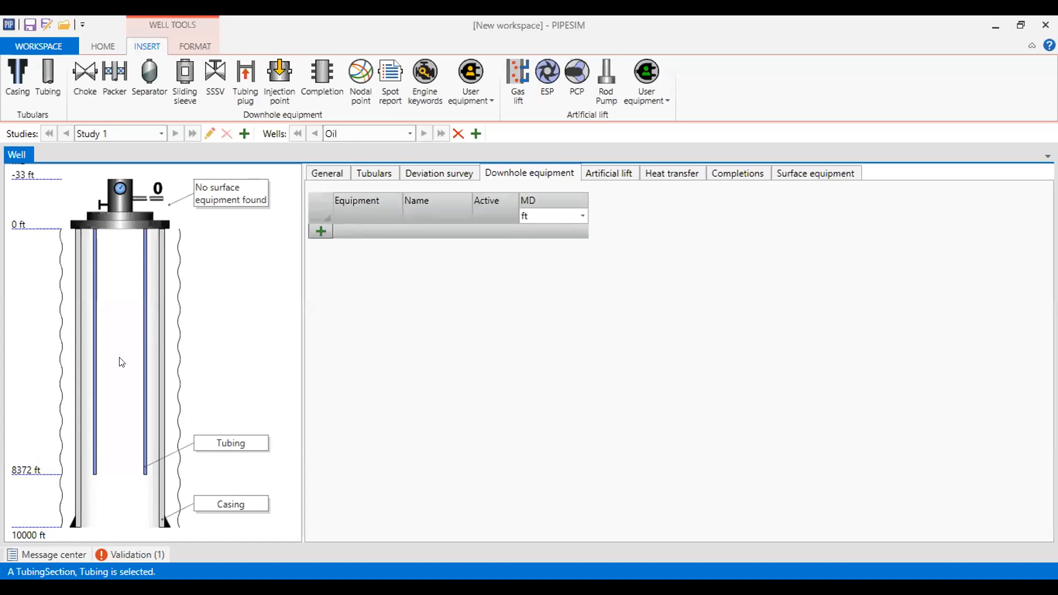
pyautogui.click(321, 231)
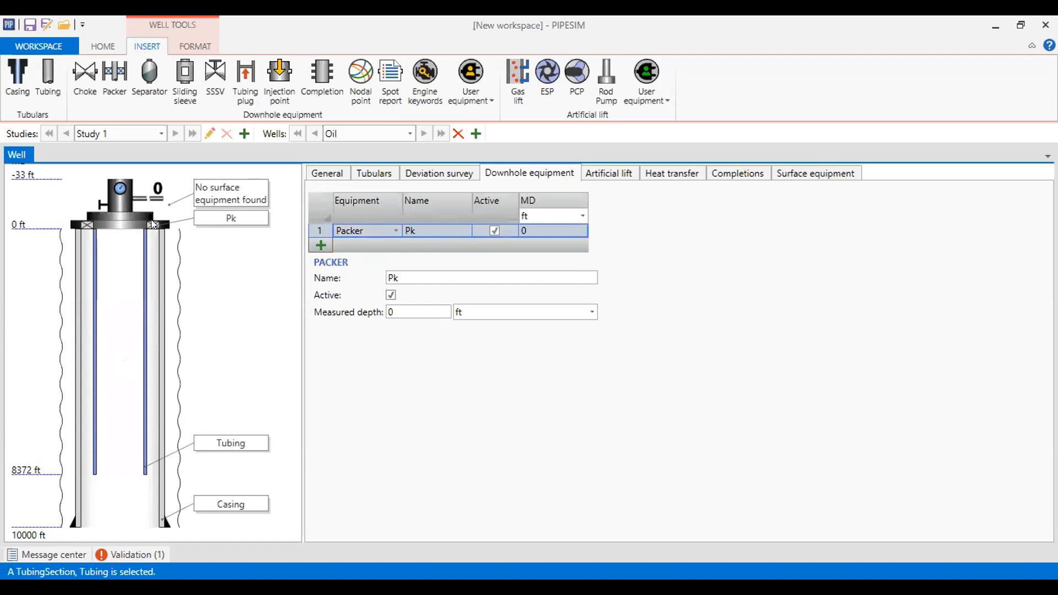
pyautogui.click(540, 230)
pyautogui.write('7500')
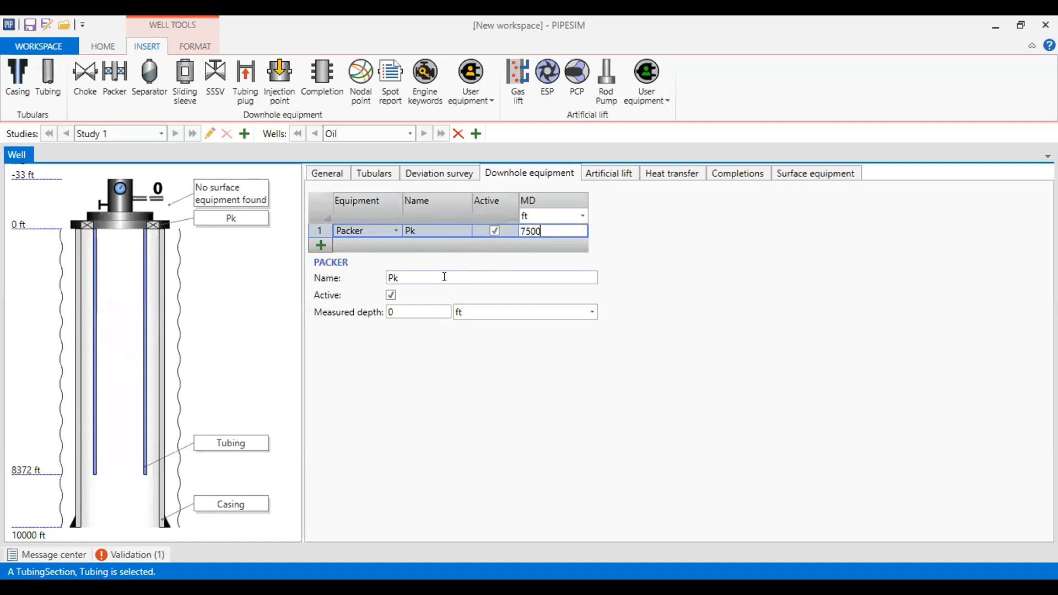
pyautogui.press('Return')
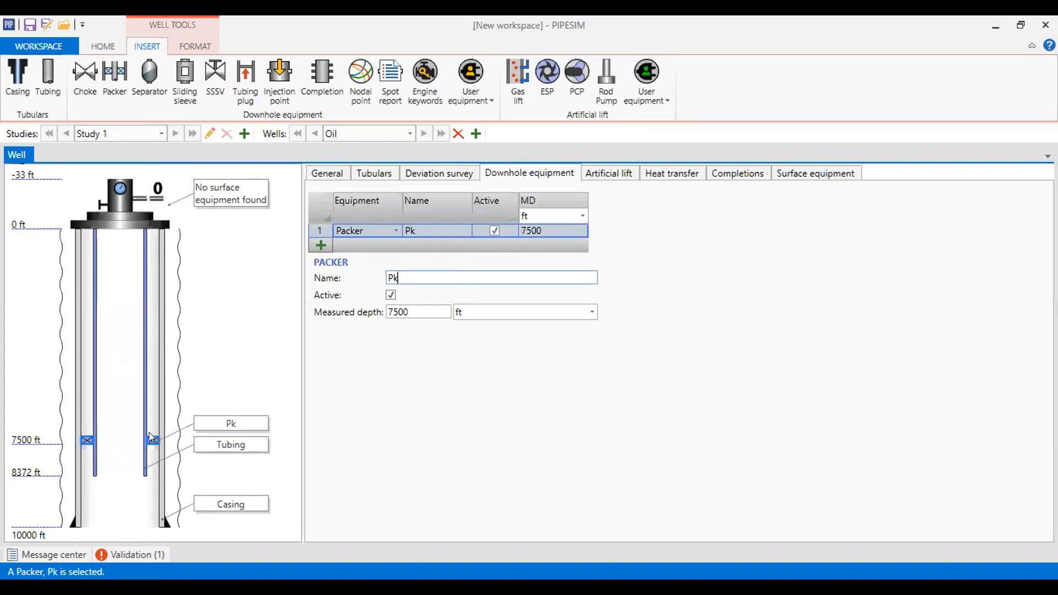
# Rename the downhole packer as Packer
pyautogui.click(439, 275)
pyautogui.press('BackSpace')
pyautogui.write('acker')
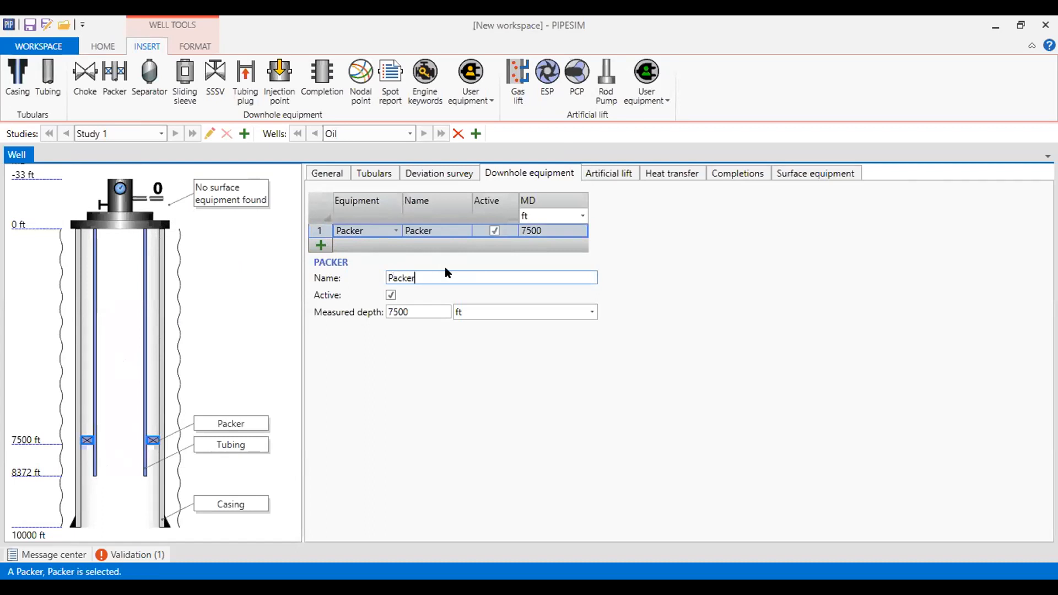
pyautogui.click(409, 311)
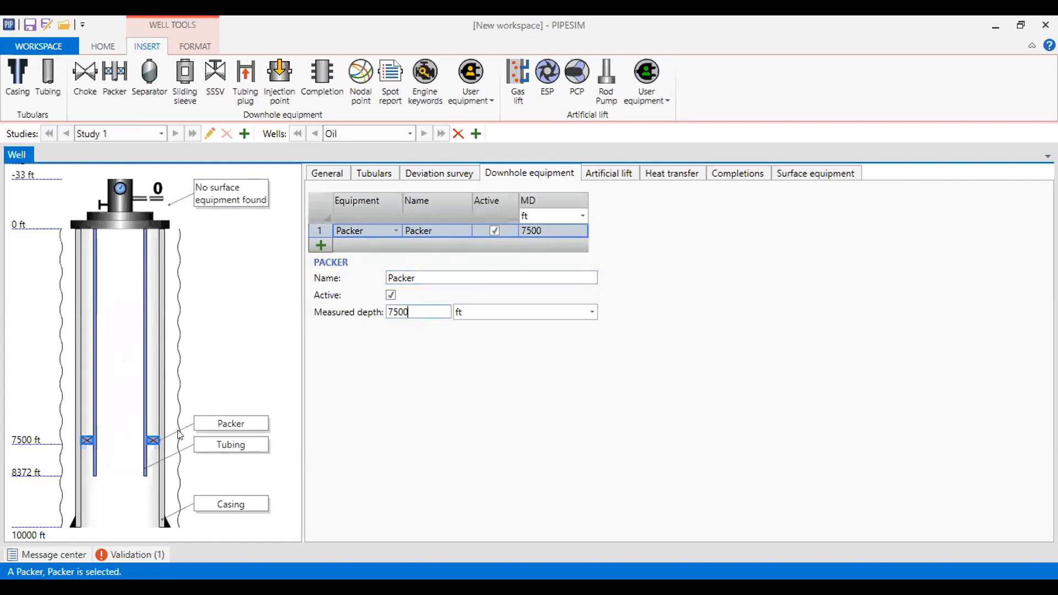
# Set both the U value input and the ambient temperature input of the well's heat transfer to Multiple
pyautogui.click(614, 173)
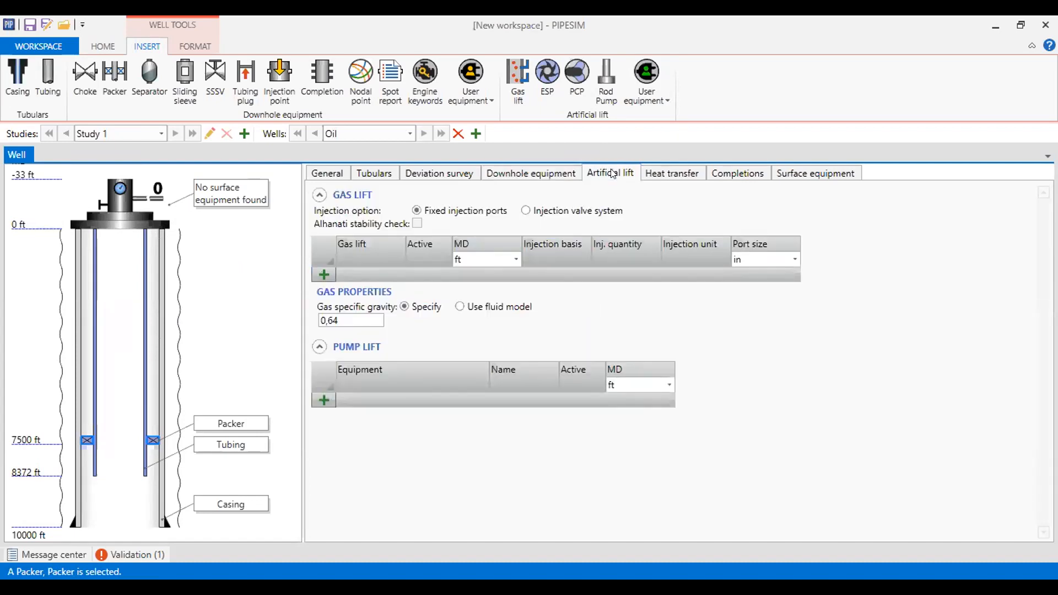
pyautogui.click(661, 173)
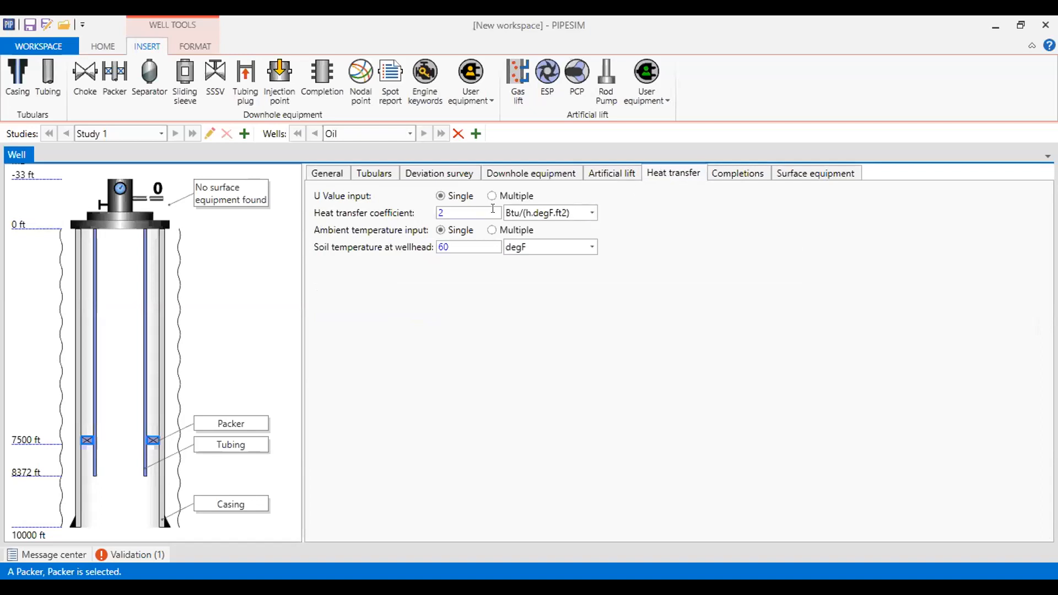
pyautogui.click(511, 197)
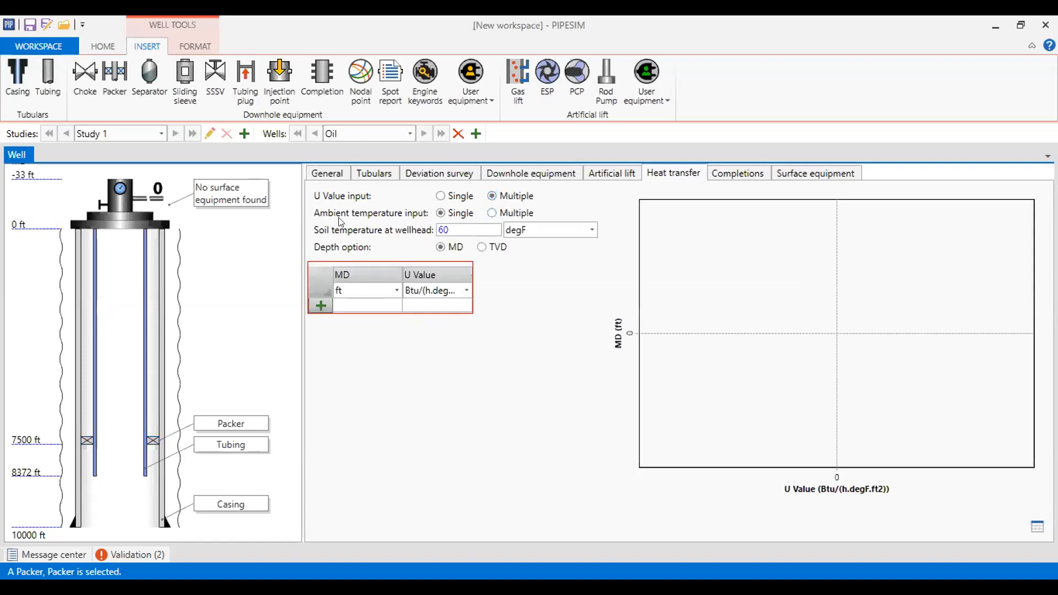
pyautogui.click(498, 211)
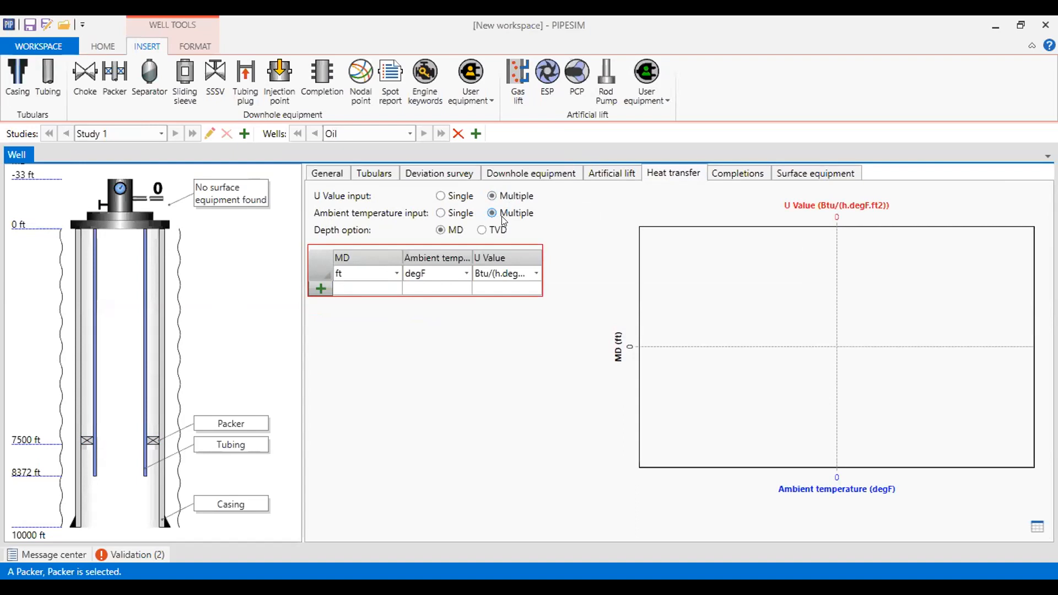
# Add two rows to the heat transfer table and fill the first with MD 0 ft, ambient temperature 50 degF and U value 2
pyautogui.click(320, 288)
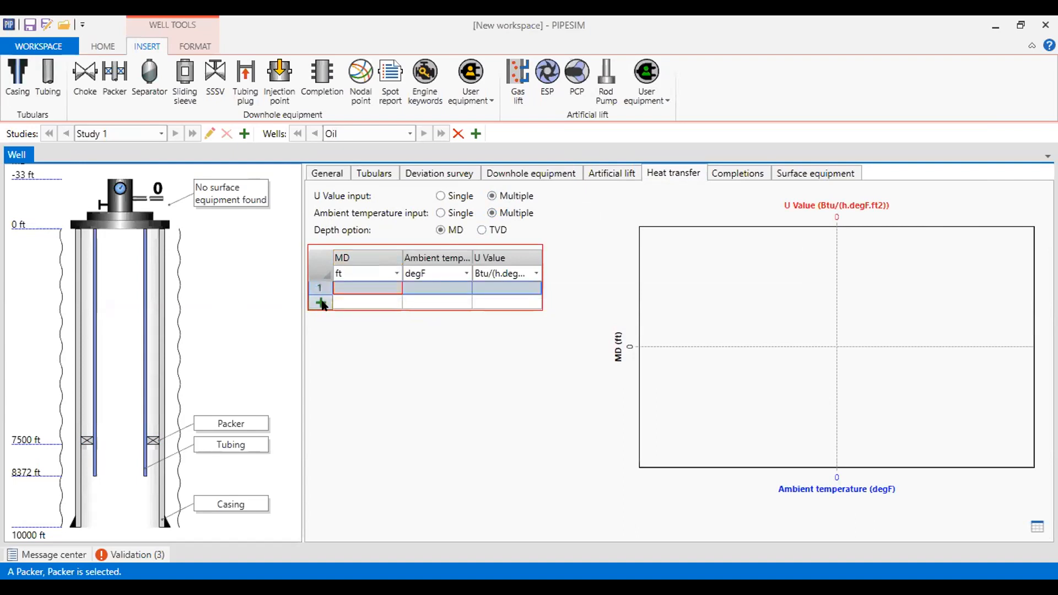
pyautogui.click(321, 303)
pyautogui.click(367, 289)
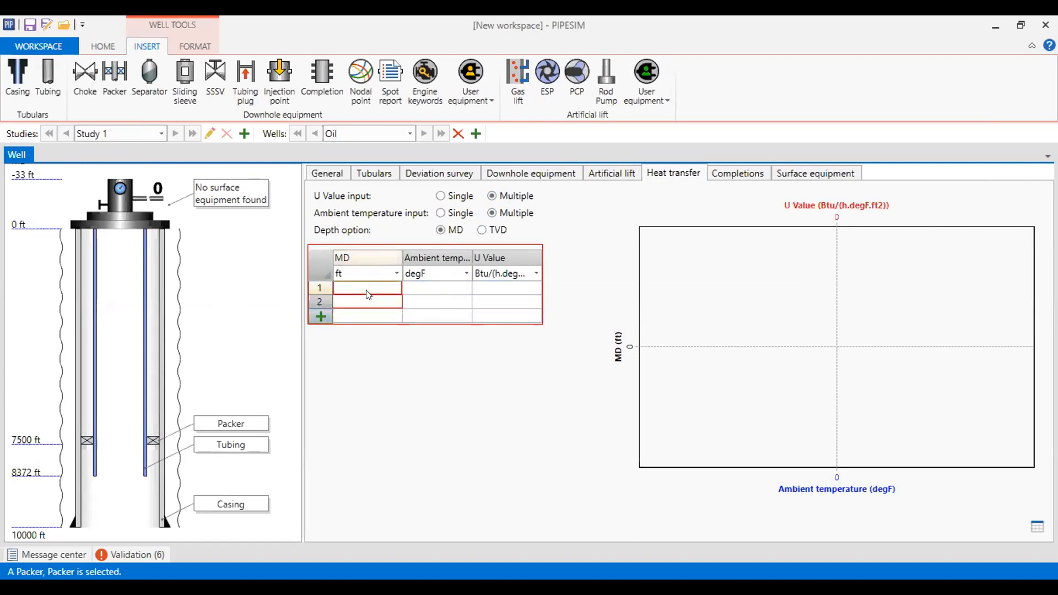
pyautogui.write('0')
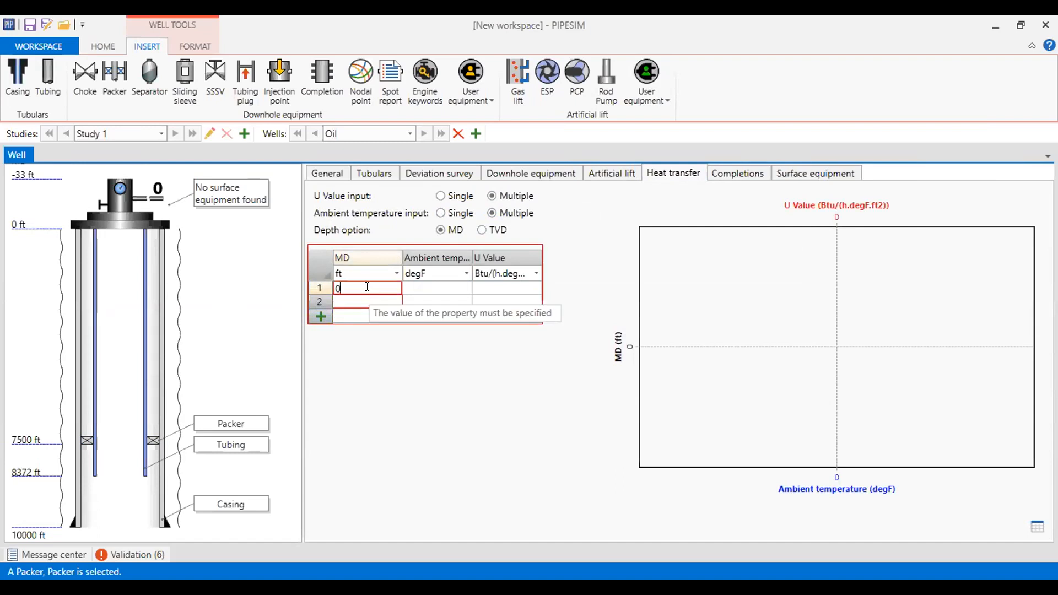
pyautogui.click(429, 287)
pyautogui.write('50')
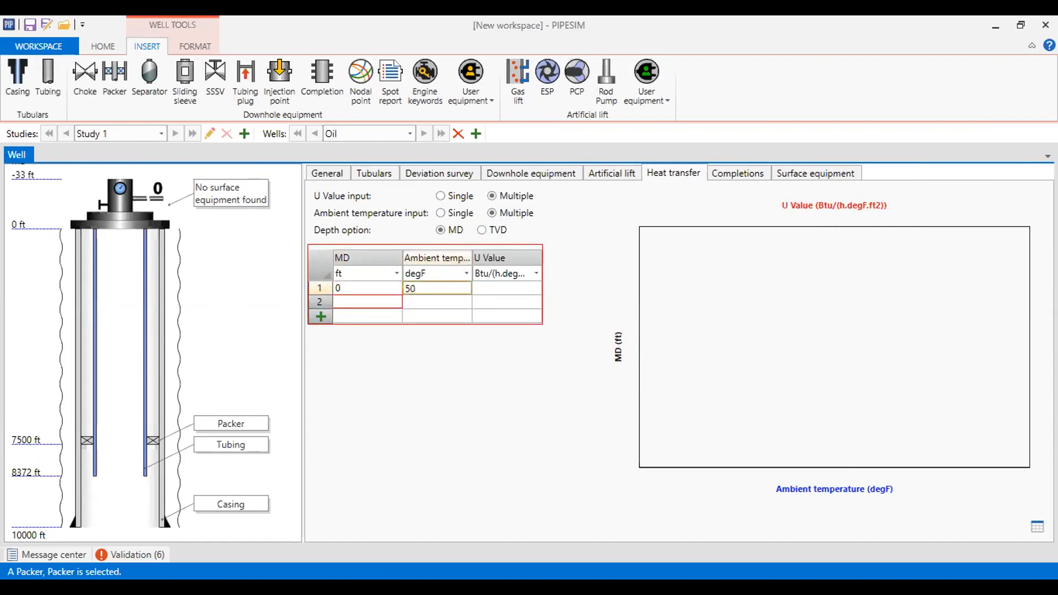
pyautogui.click(485, 288)
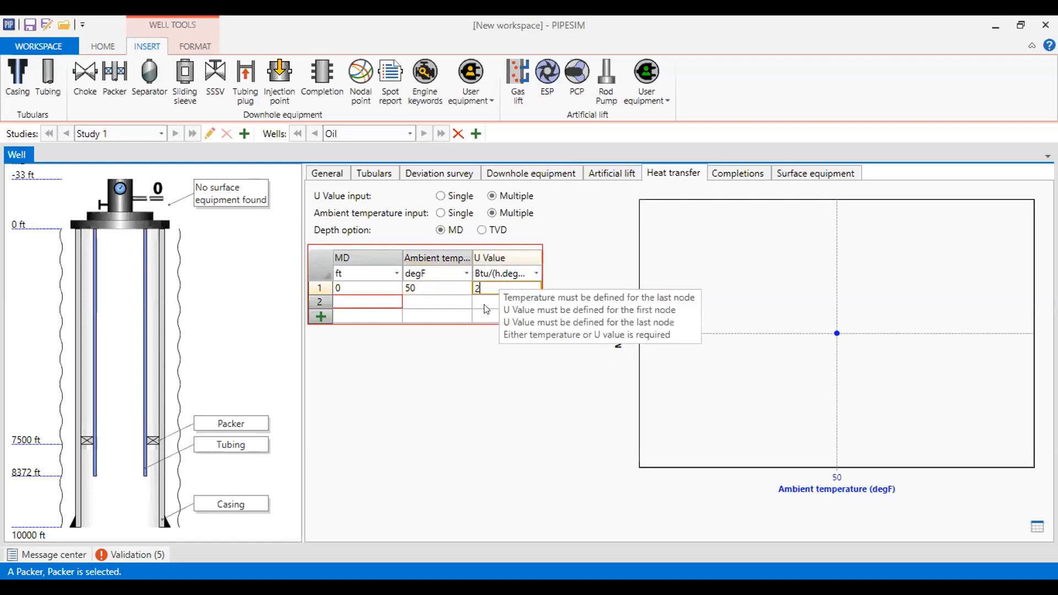
pyautogui.write('2')
# Fill the second heat transfer row with MD 9817 ft, ambient temperature 250 degF and U value 2
pyautogui.click(363, 301)
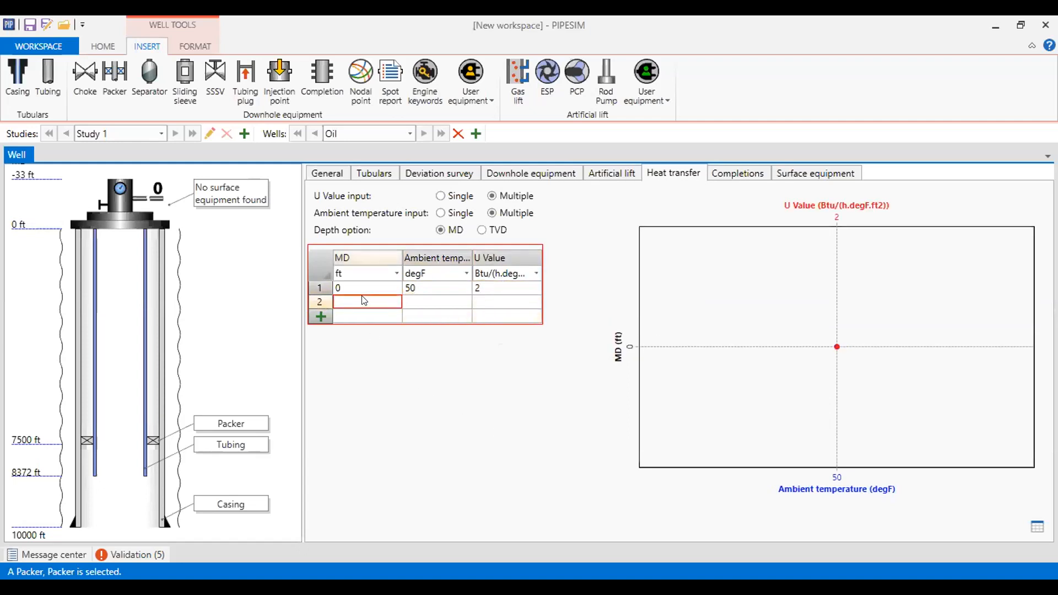
pyautogui.write('9817')
pyautogui.click(417, 297)
pyautogui.write('250')
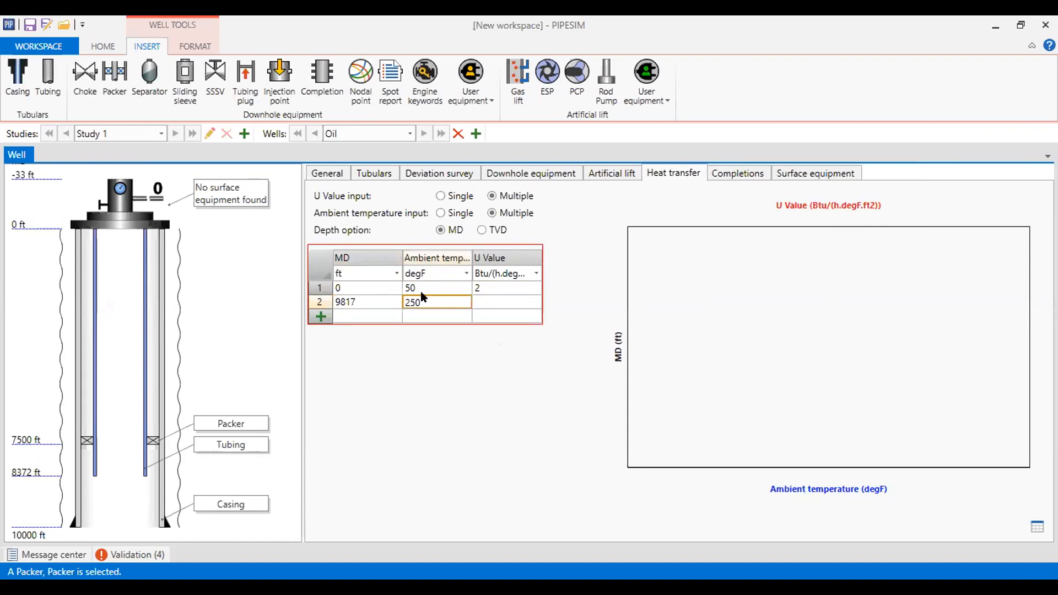
pyautogui.click(512, 303)
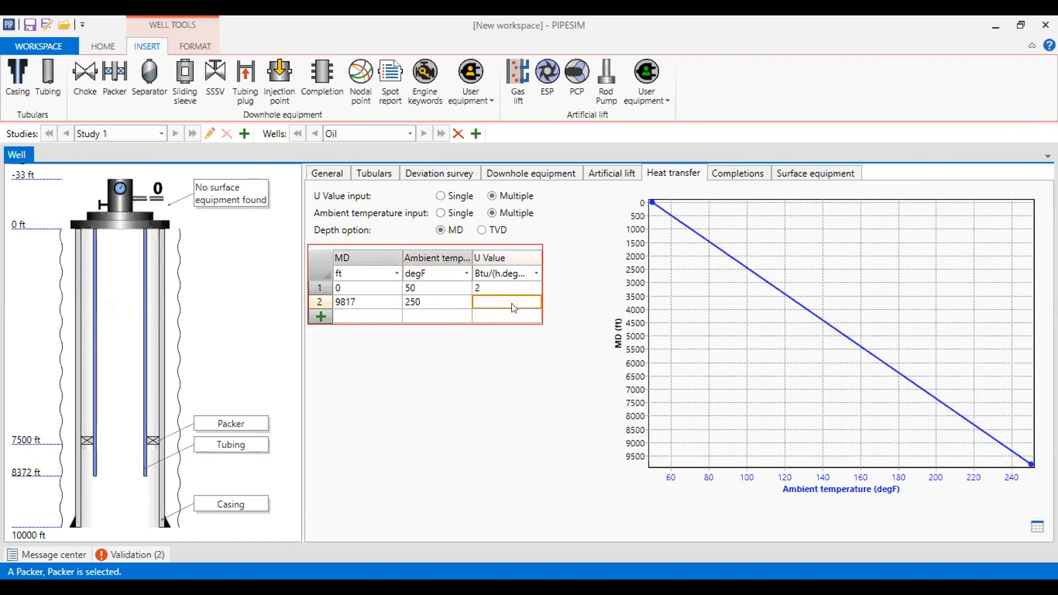
pyautogui.write('2')
pyautogui.click(513, 288)
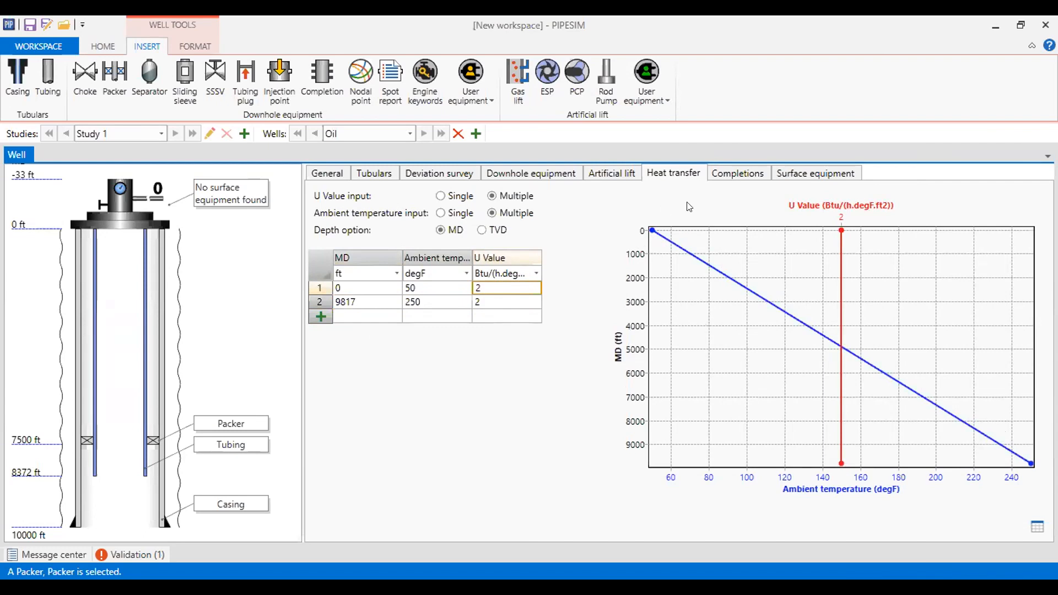
# Add a completion to the well, name it Completion, and widen the geometry profile column of the completions table
pyautogui.click(747, 174)
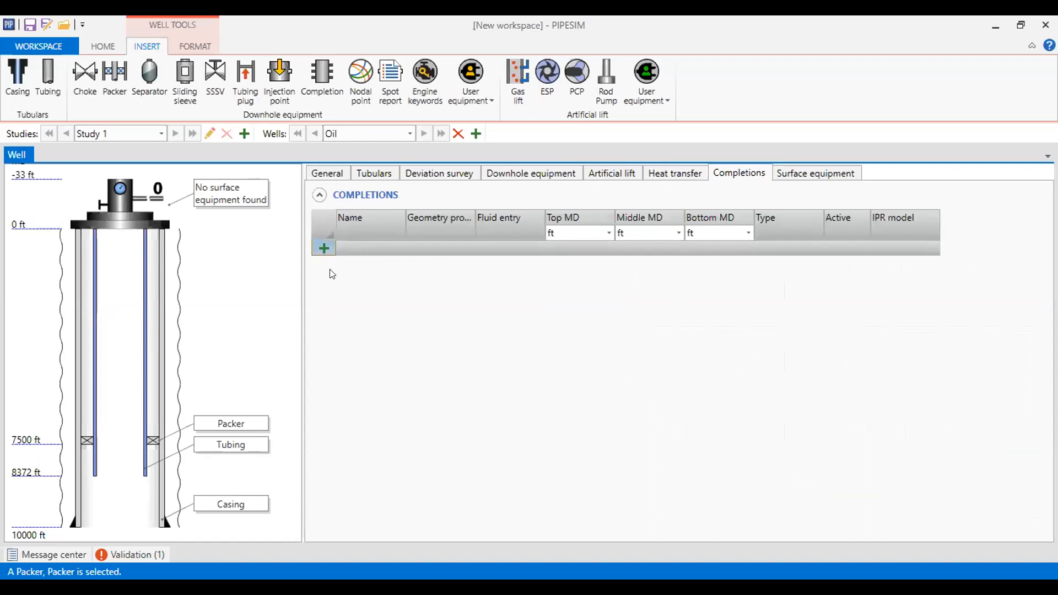
pyautogui.click(324, 249)
pyautogui.doubleClick(379, 248)
pyautogui.write('Completion')
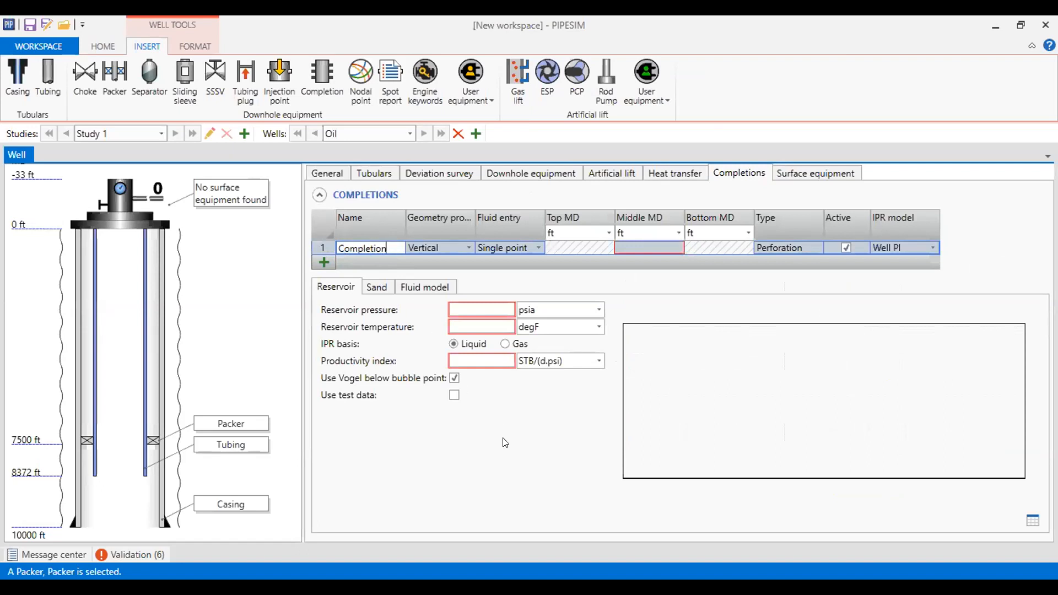
pyautogui.press('Return')
pyautogui.moveTo(466, 217); pyautogui.dragTo(518, 217)
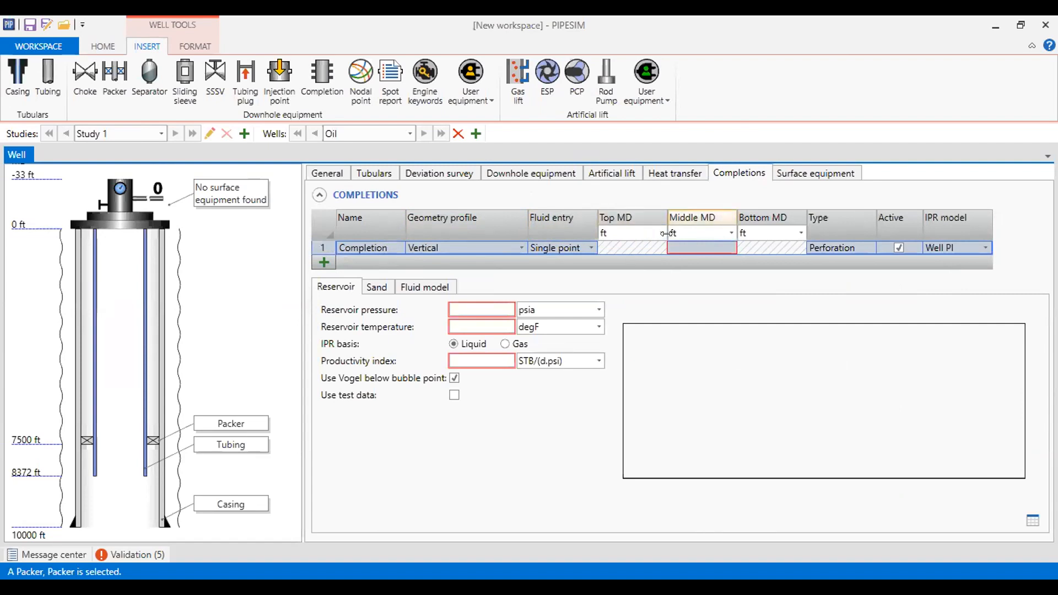
# Set the completion's middle MD to 9817 ft and choose Well PI as its IPR model
pyautogui.click(690, 248)
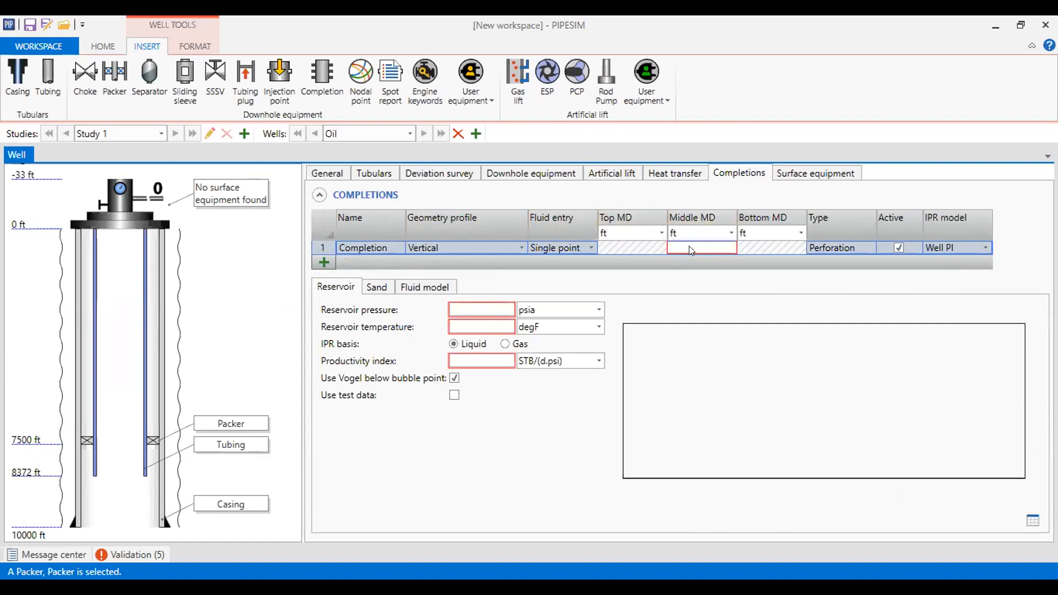
pyautogui.write('91')
pyautogui.write('817')
pyautogui.click(491, 307)
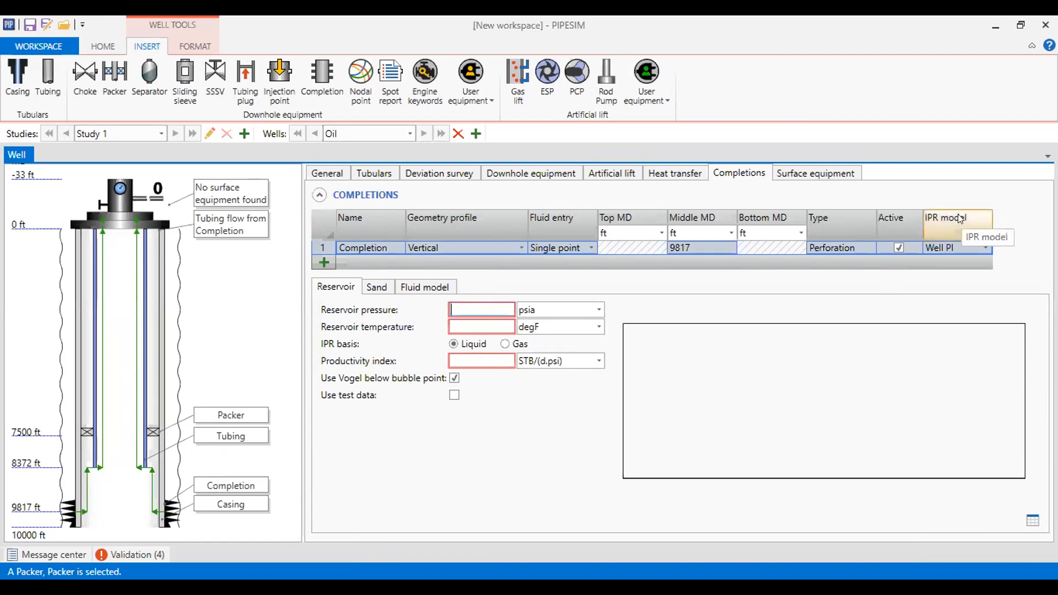
pyautogui.click(984, 247)
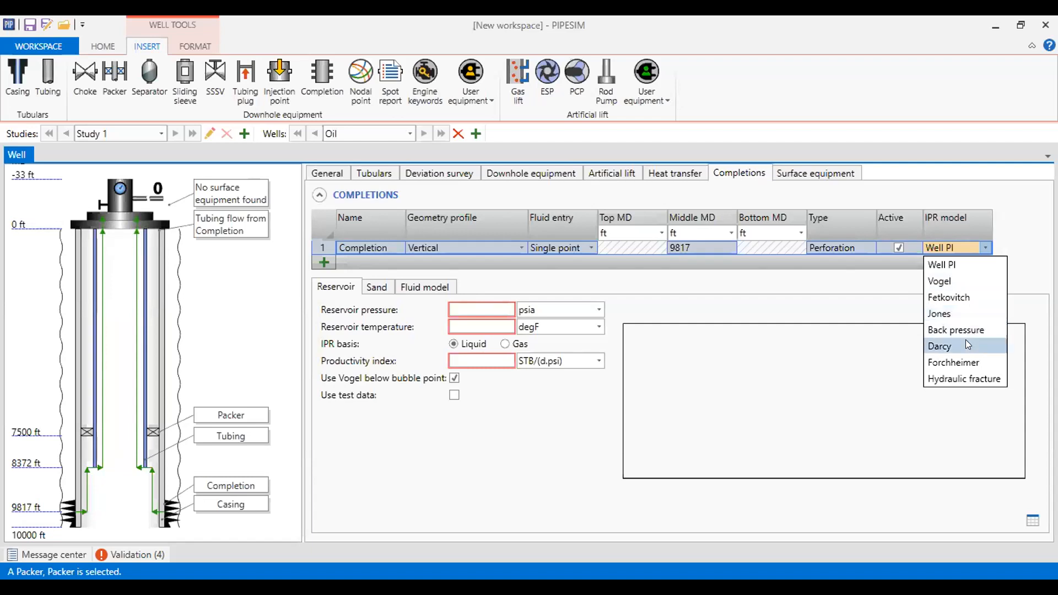
pyautogui.click(957, 265)
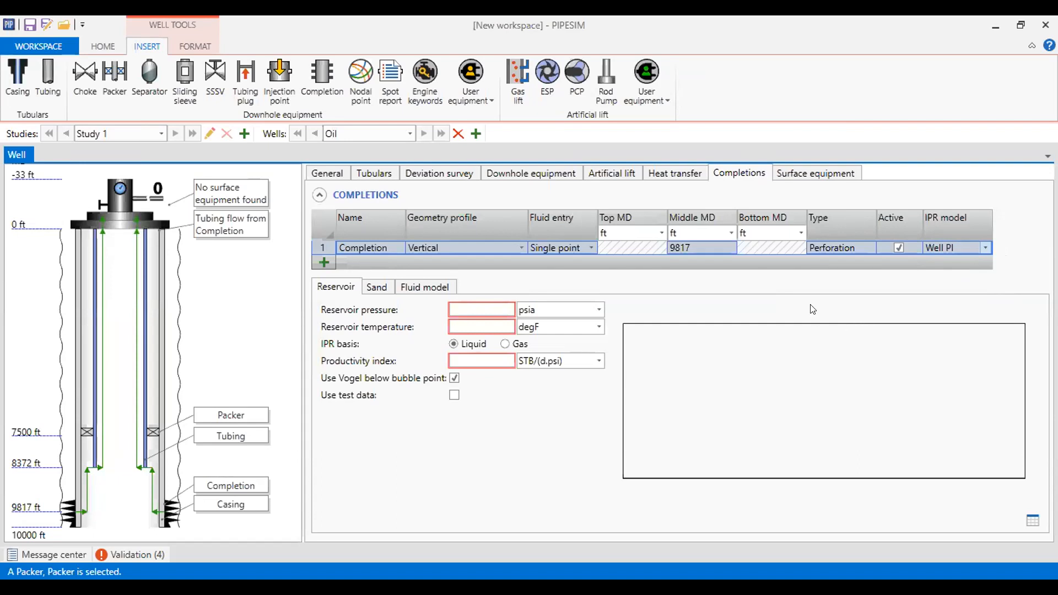
# Set the completion's reservoir pressure to 5000 psia, reservoir temperature to 250 degF and productivity index to 0,2 STB/(d.psi)
pyautogui.click(485, 310)
pyautogui.write('5000')
pyautogui.click(488, 326)
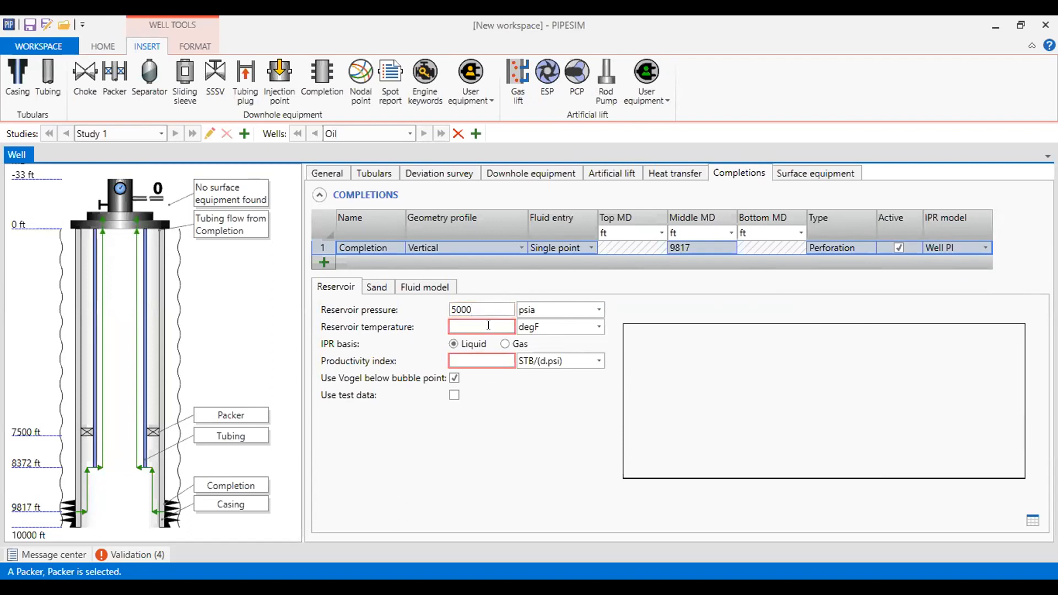
pyautogui.write('250')
pyautogui.click(470, 360)
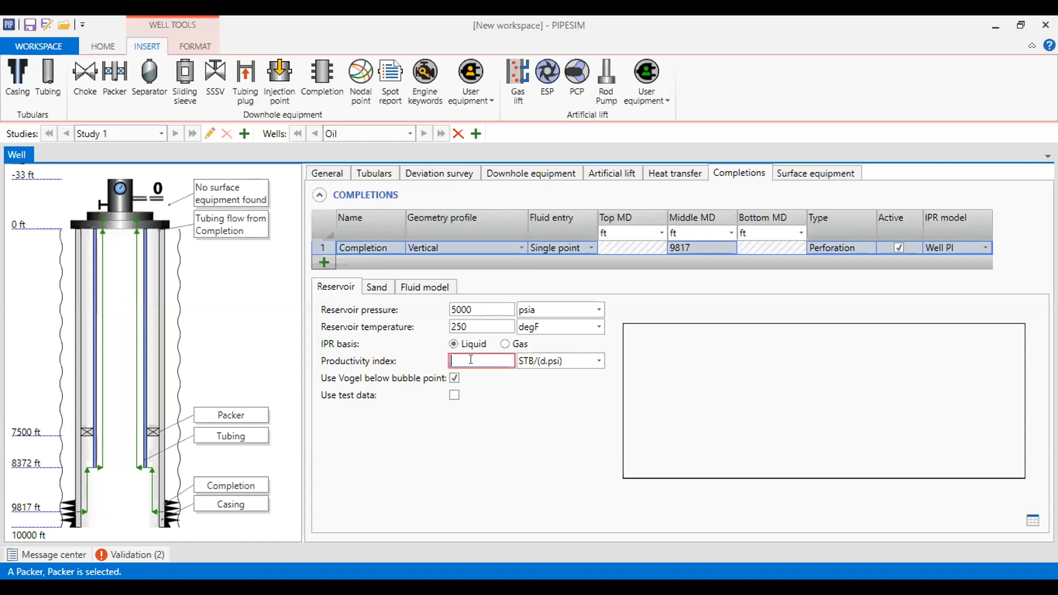
pyautogui.write('0,2')
pyautogui.click(488, 325)
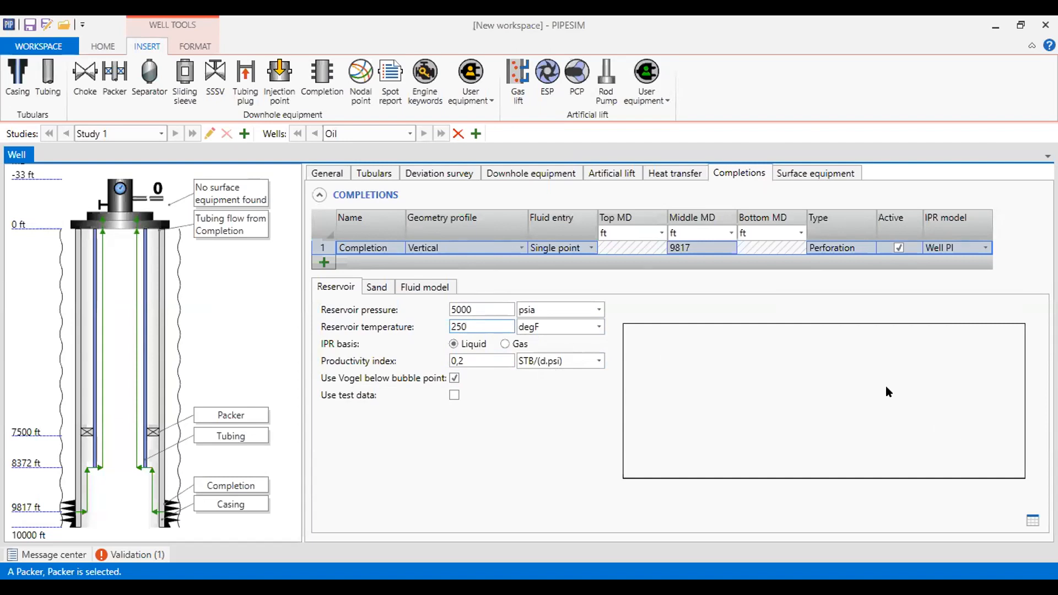
# Create a new fluid without a template for the completion's fluid model and name it Oil
pyautogui.click(377, 287)
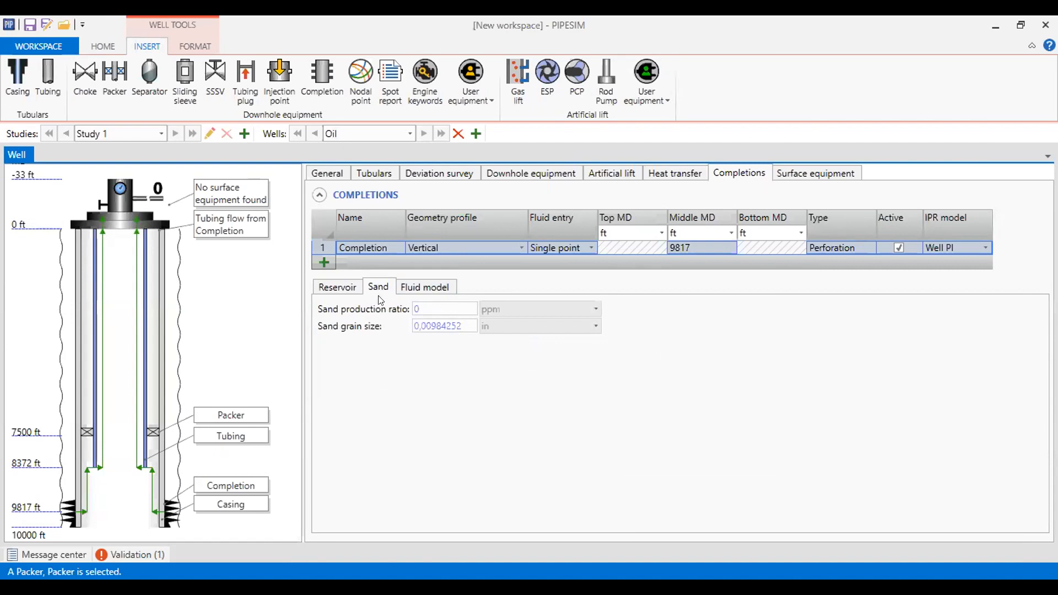
pyautogui.click(421, 289)
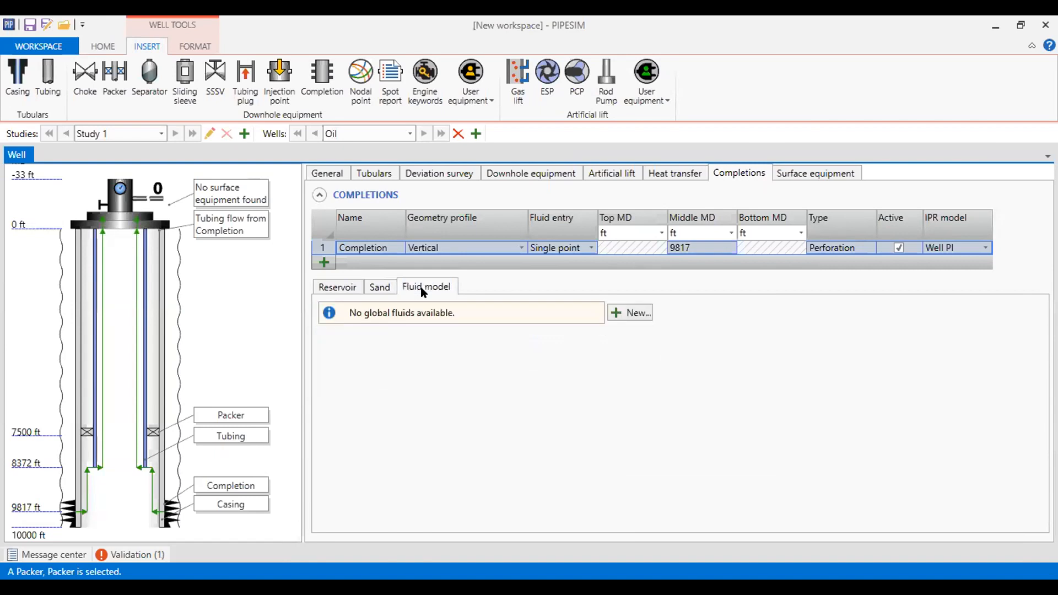
pyautogui.click(622, 312)
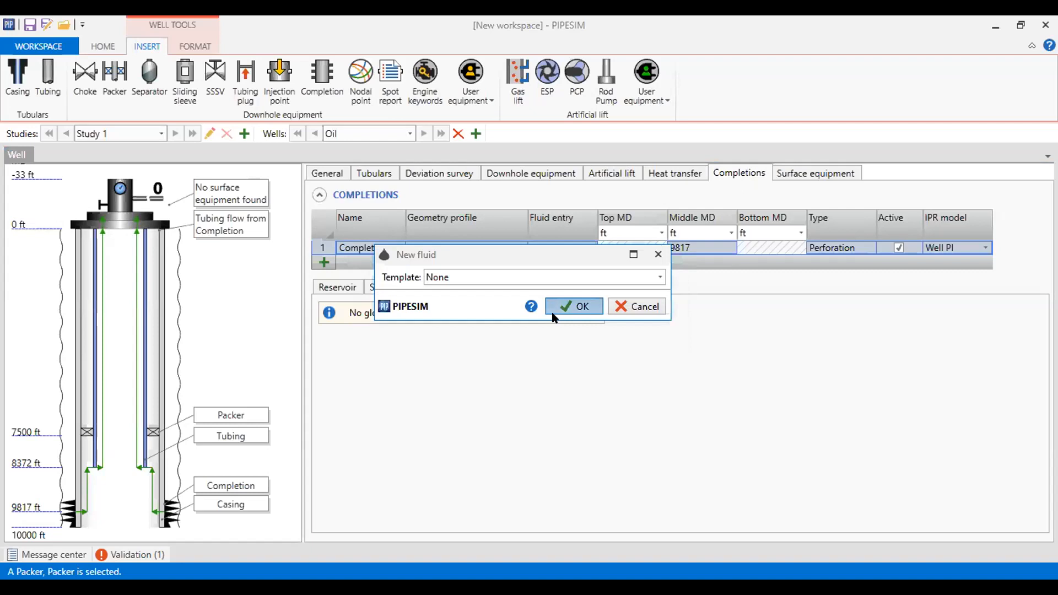
pyautogui.click(553, 312)
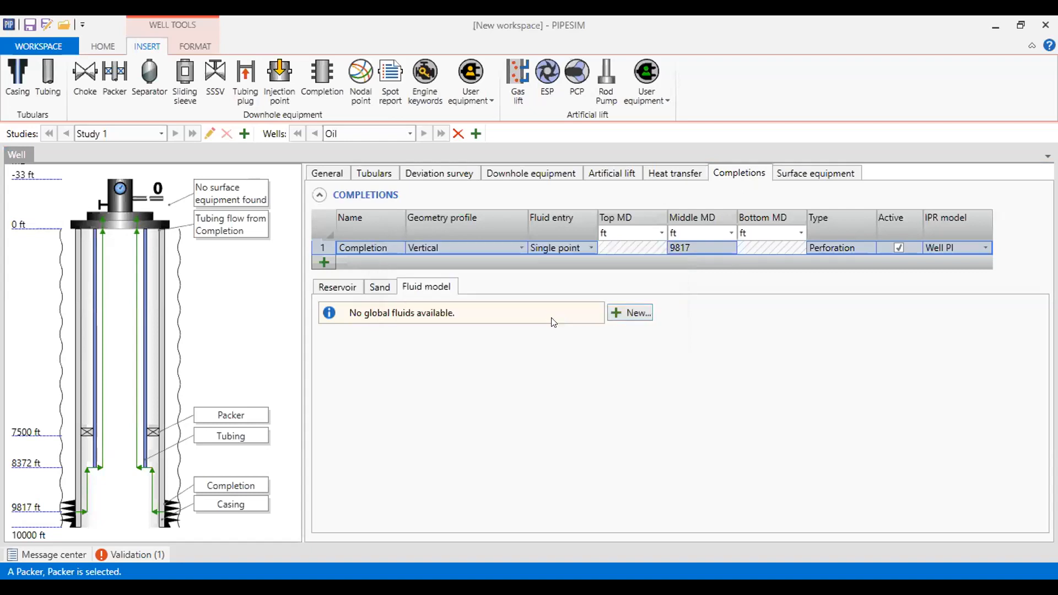
pyautogui.click(328, 208)
pyautogui.moveTo(328, 208); pyautogui.dragTo(289, 210)
pyautogui.write('Oil')
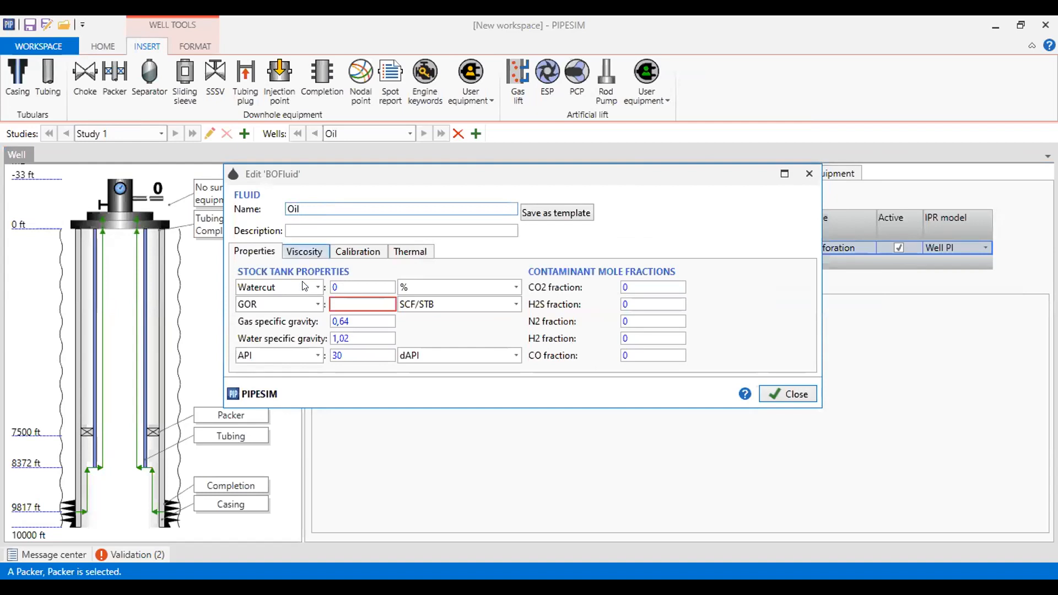
# Set the Oil fluid's GOR to 202 SCF/STB and its gas specific gravity to 0,7, and close the fluid editor
pyautogui.click(344, 284)
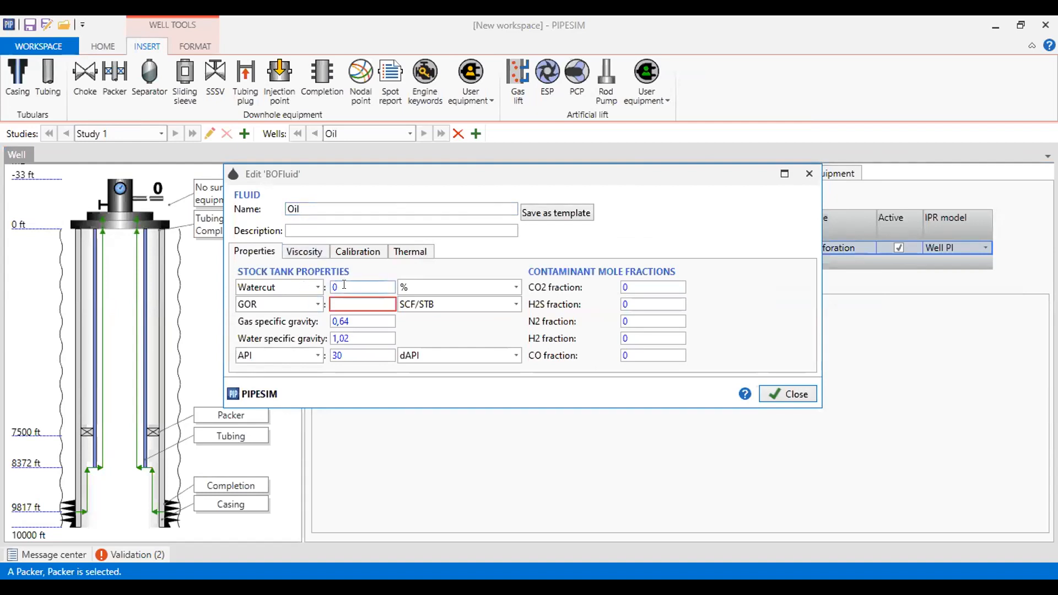
pyautogui.click(341, 300)
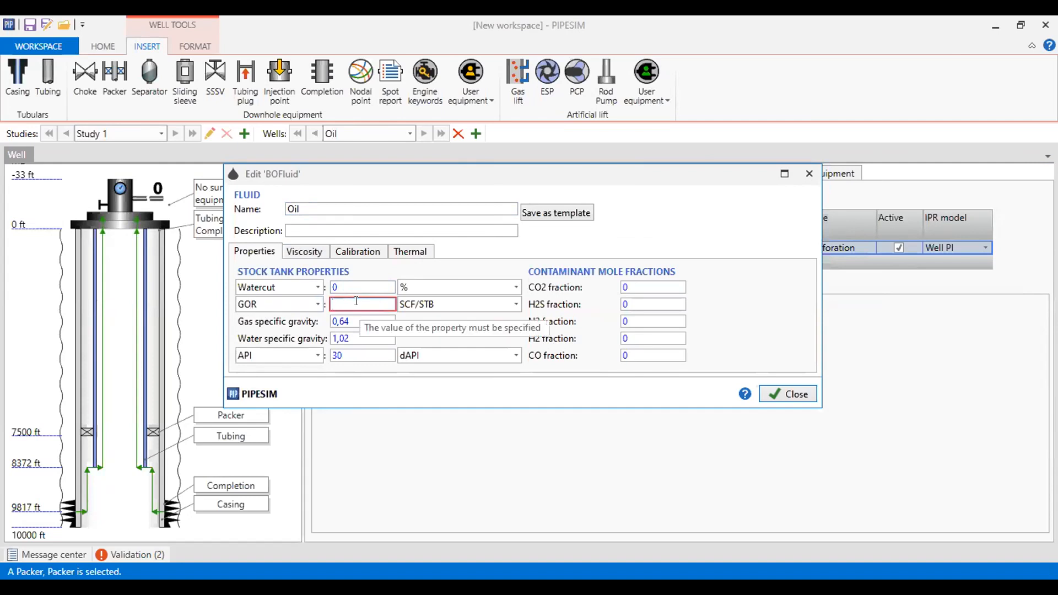
pyautogui.write('202')
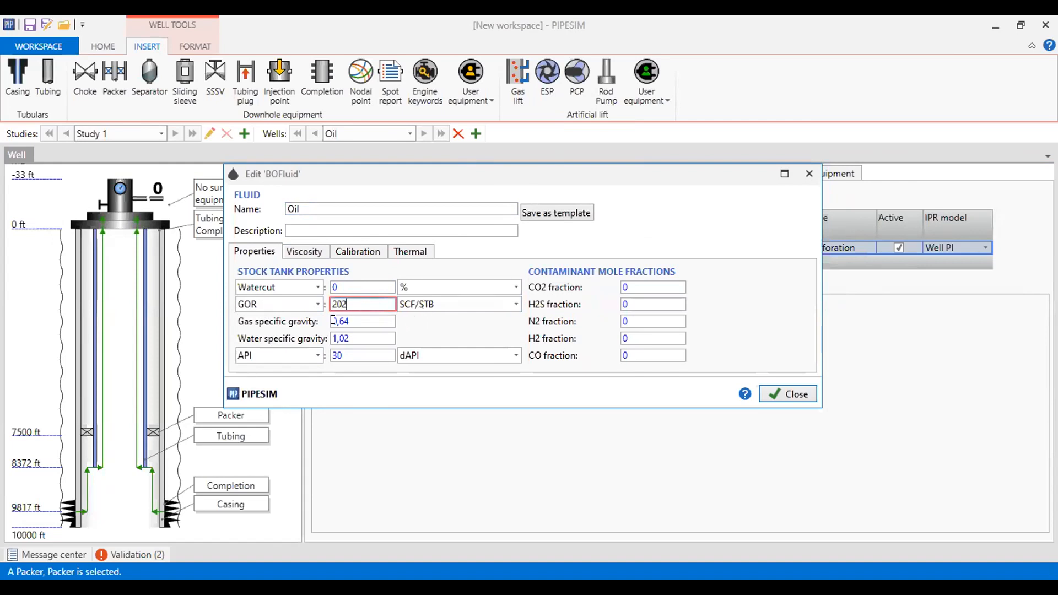
pyautogui.click(352, 320)
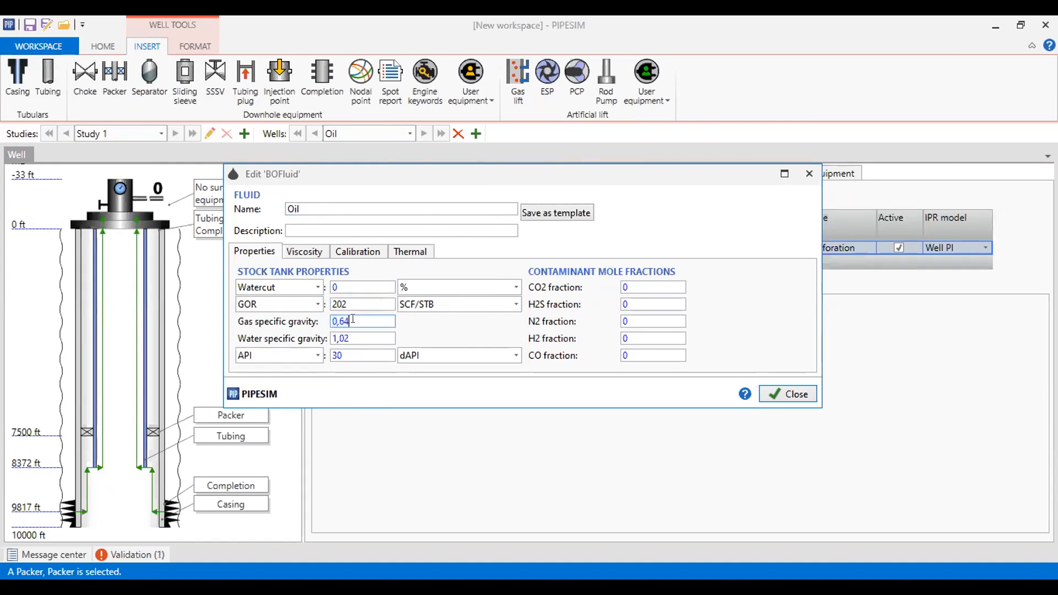
pyautogui.write('0,7')
pyautogui.click(353, 339)
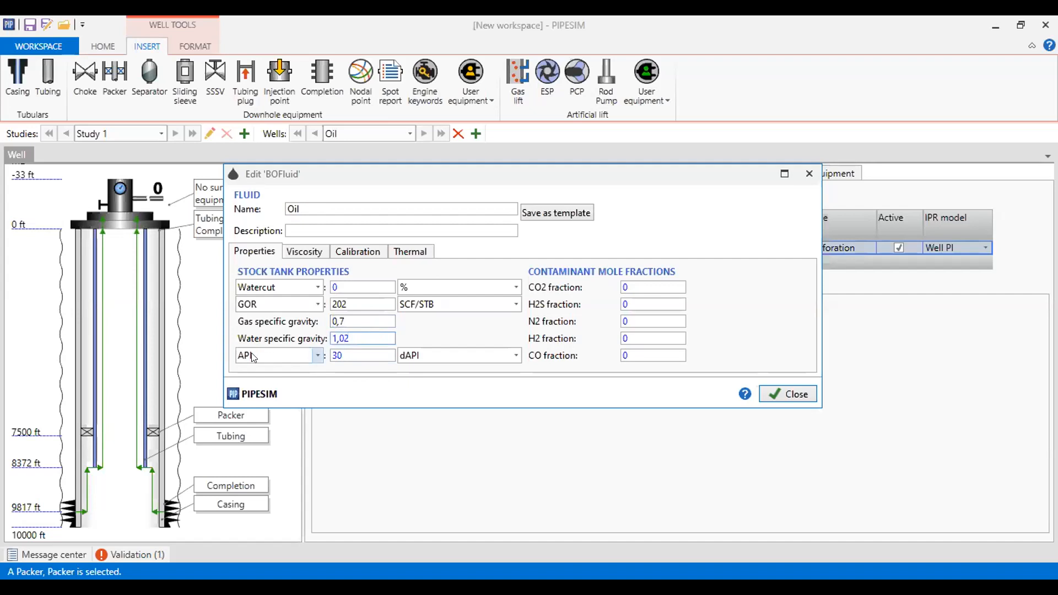
pyautogui.doubleClick(332, 354)
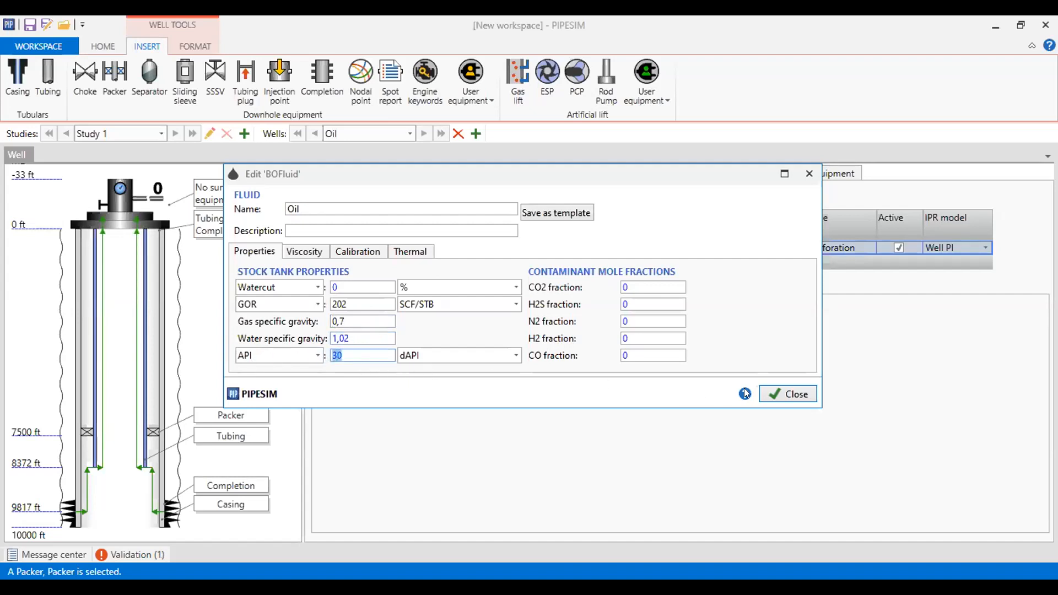
pyautogui.click(794, 395)
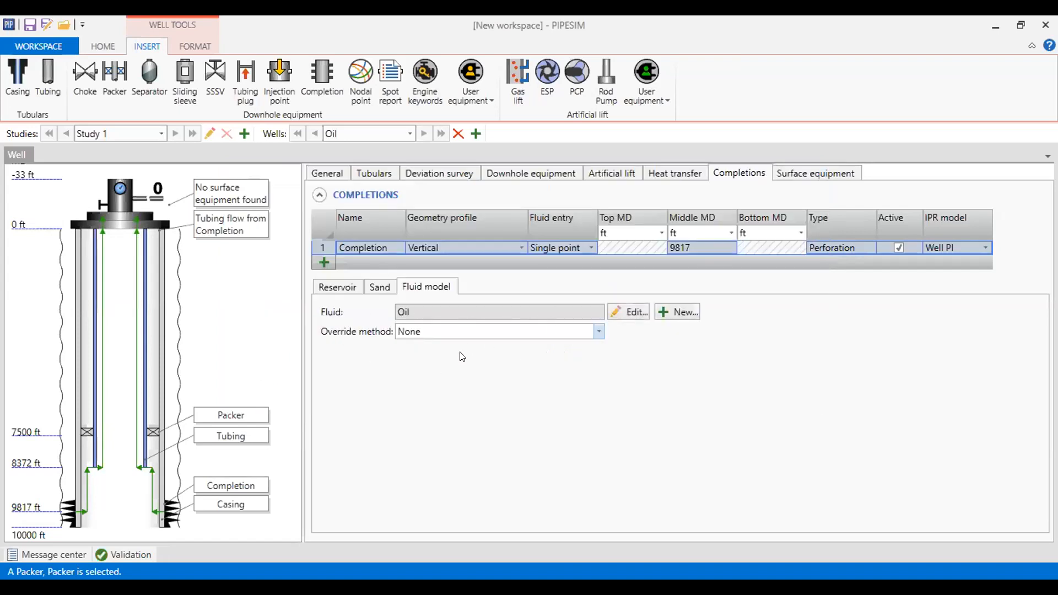
# Examine the completion's IPR curve and its tabulated flow rate and bottomhole pressure values, and return to the plot
pyautogui.click(342, 288)
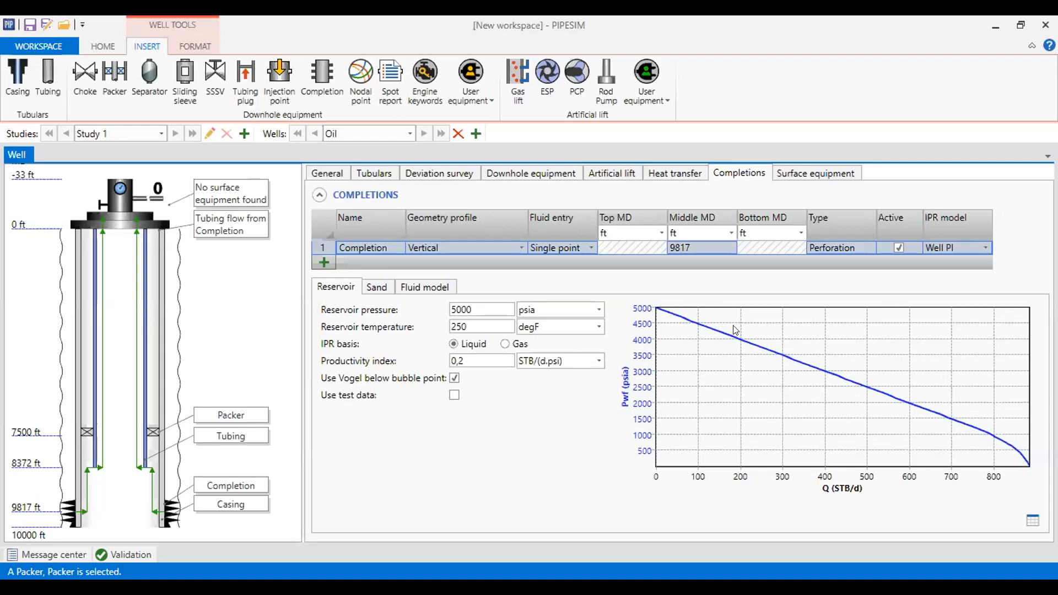
pyautogui.click(1032, 520)
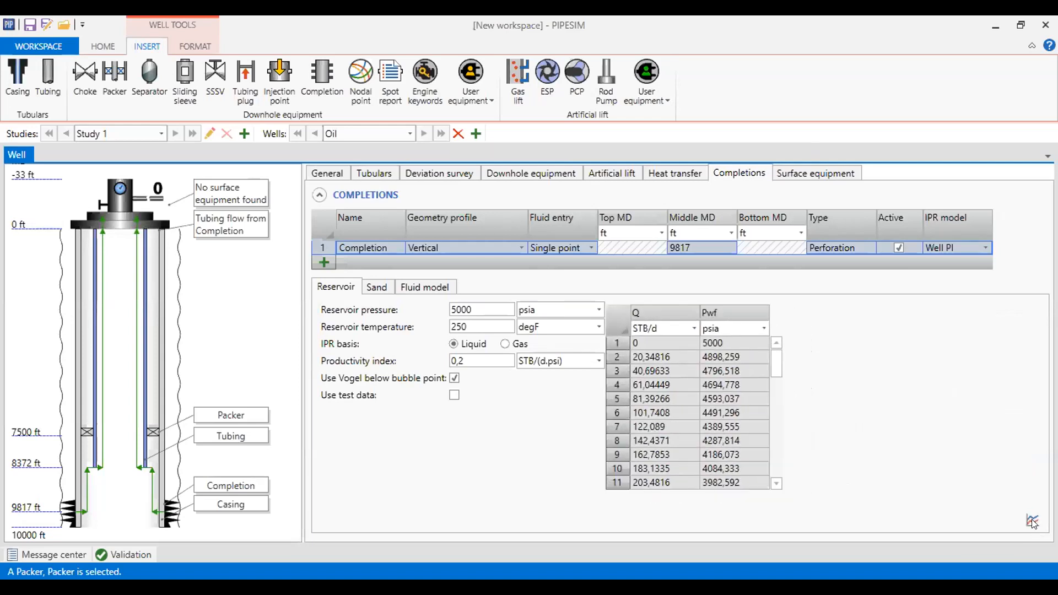
pyautogui.scroll(-13, 773, 375)
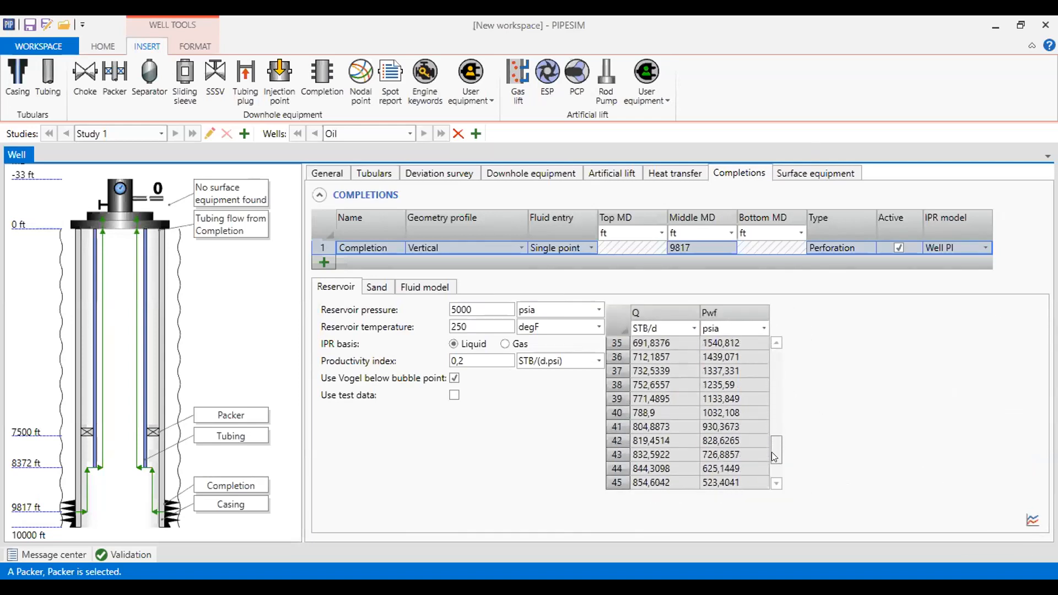
pyautogui.scroll(13, 771, 431)
pyautogui.click(621, 319)
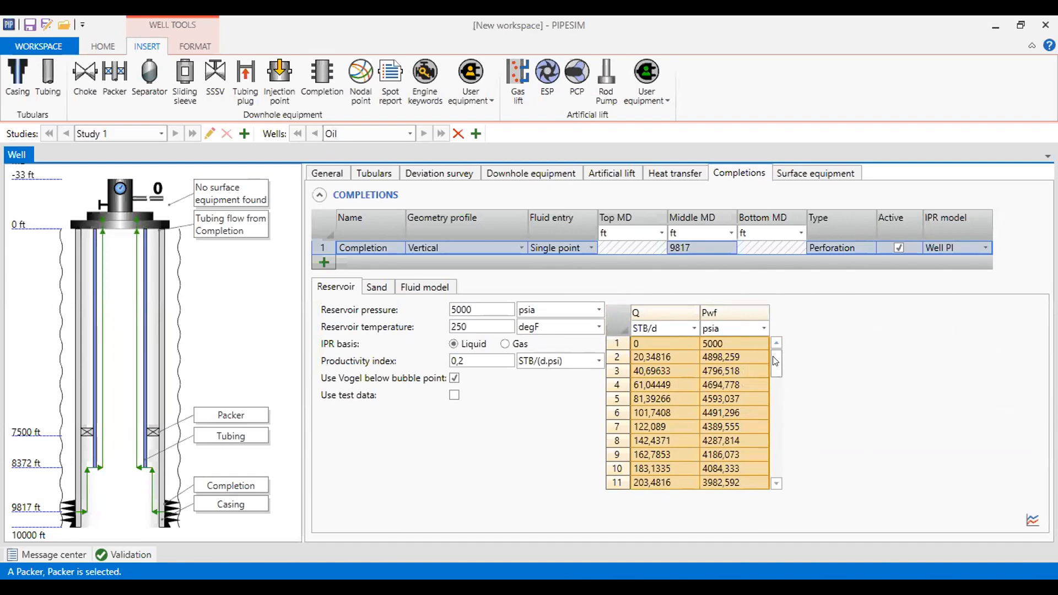
pyautogui.moveTo(775, 362); pyautogui.dragTo(783, 477)
pyautogui.click(1032, 521)
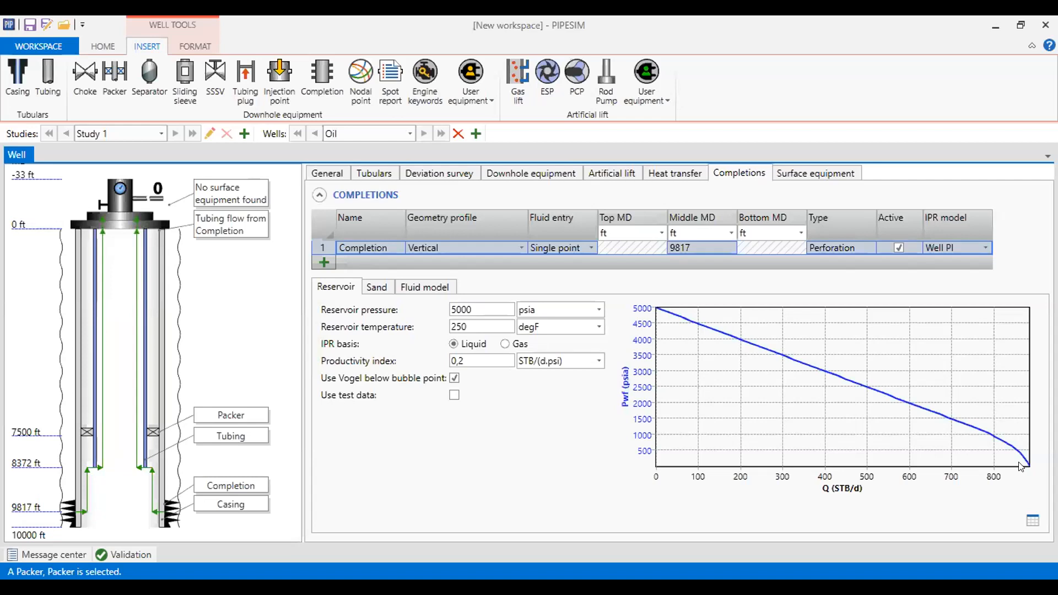
# Check the model validation and launch a nodal analysis with the nodal point at Bottomhole, maximizing its window
pyautogui.click(114, 48)
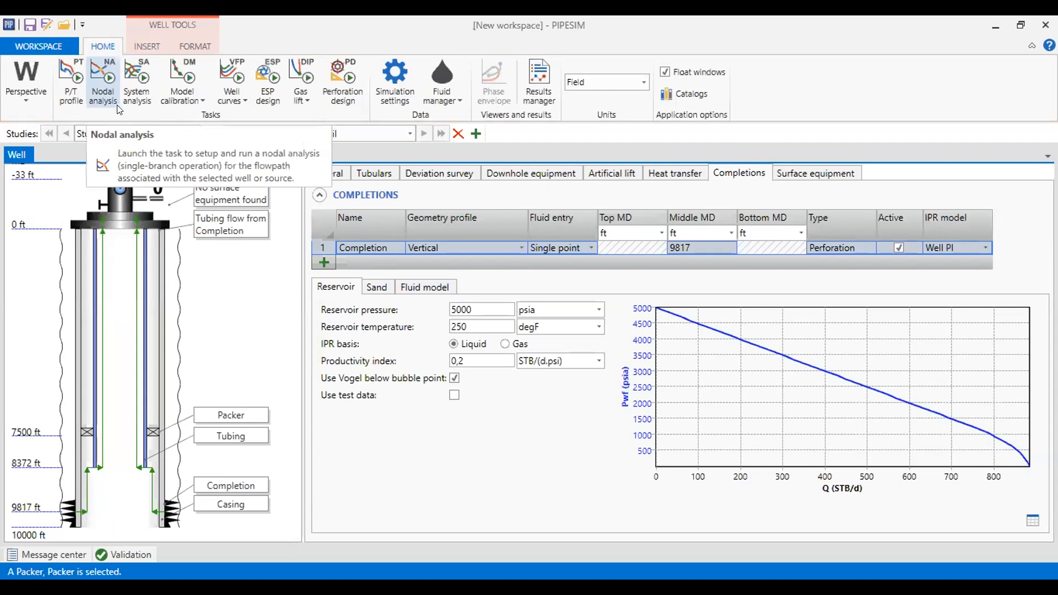
pyautogui.click(132, 554)
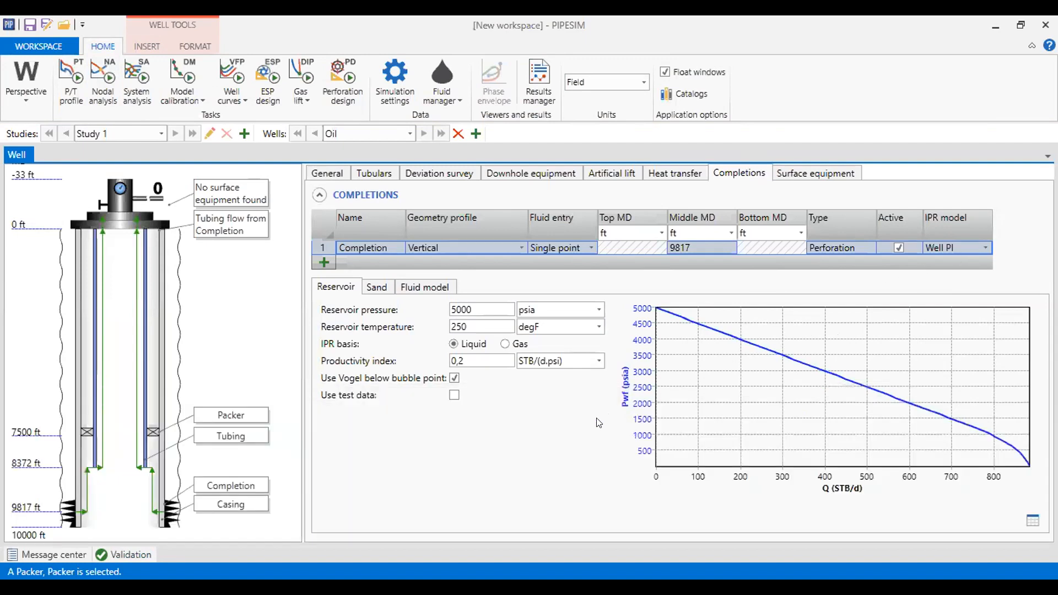
pyautogui.click(101, 97)
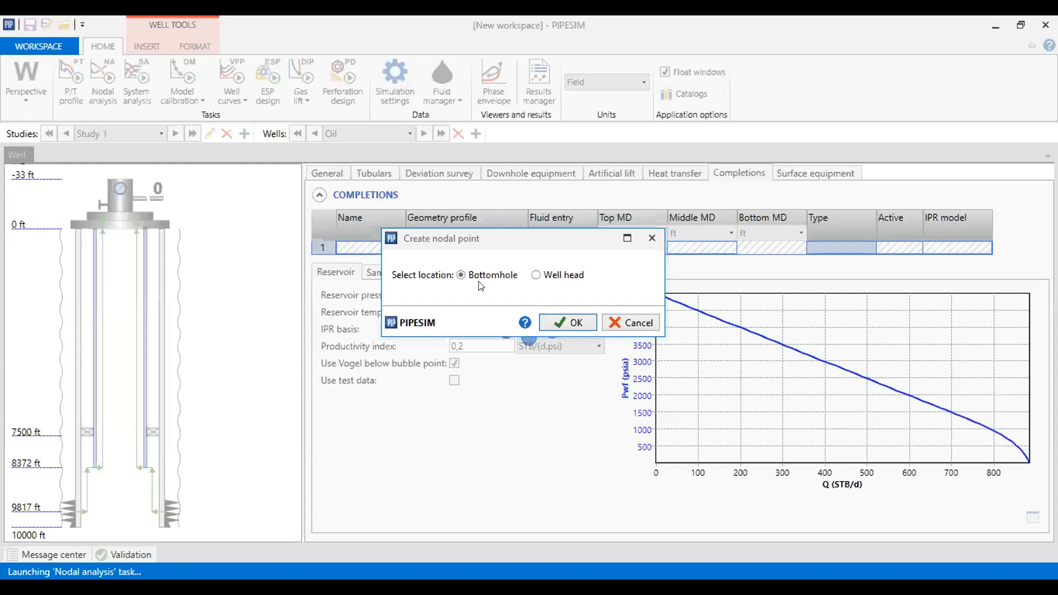
pyautogui.click(574, 324)
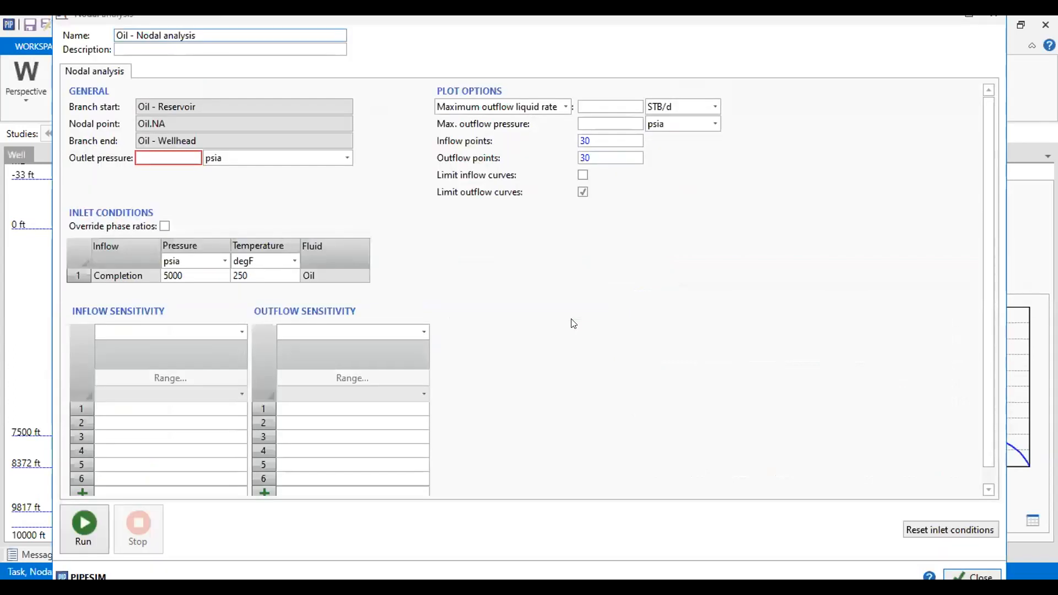
pyautogui.click(964, 18)
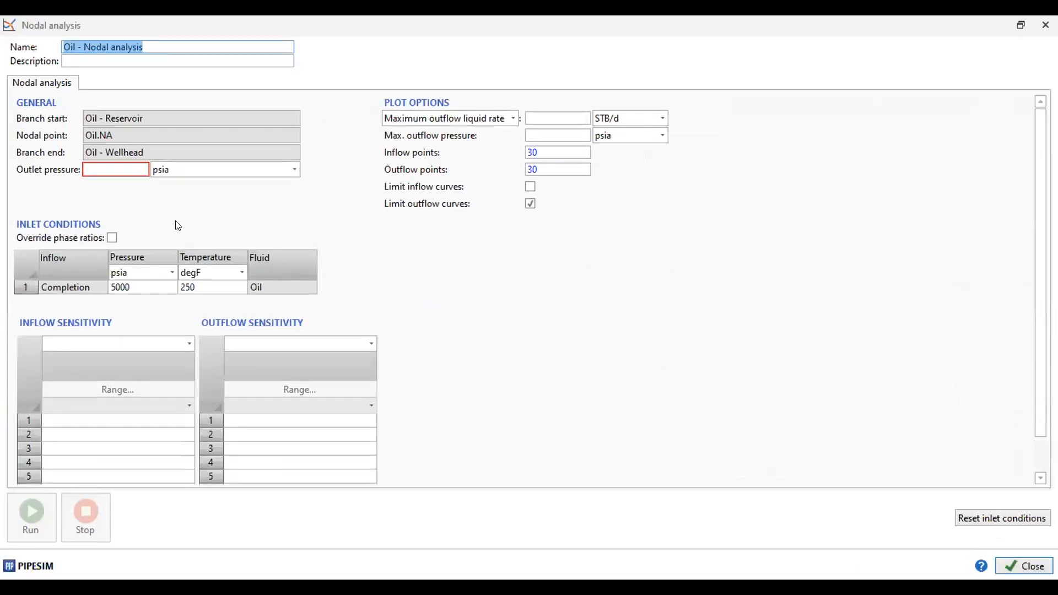
# Set the nodal analysis outlet pressure to 200 psia and run the analysis
pyautogui.click(108, 170)
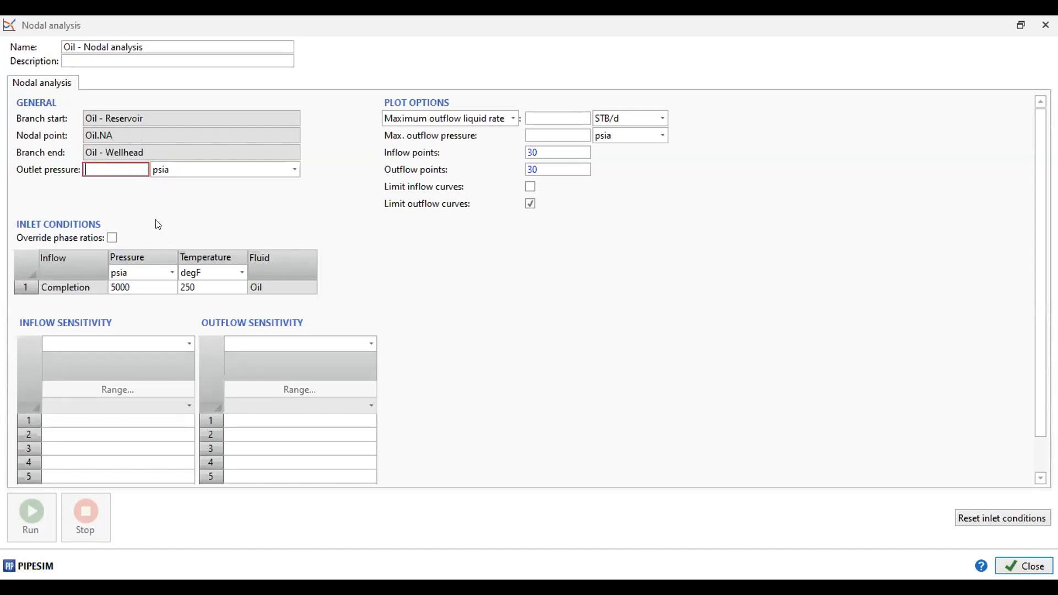
pyautogui.write('200')
pyautogui.click(143, 289)
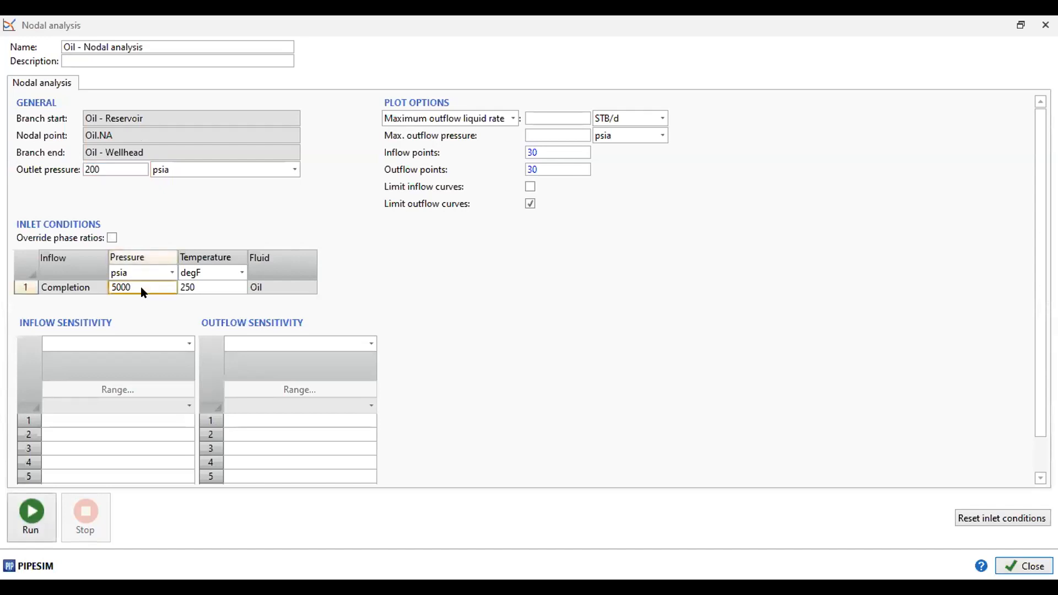
pyautogui.click(303, 201)
pyautogui.click(37, 513)
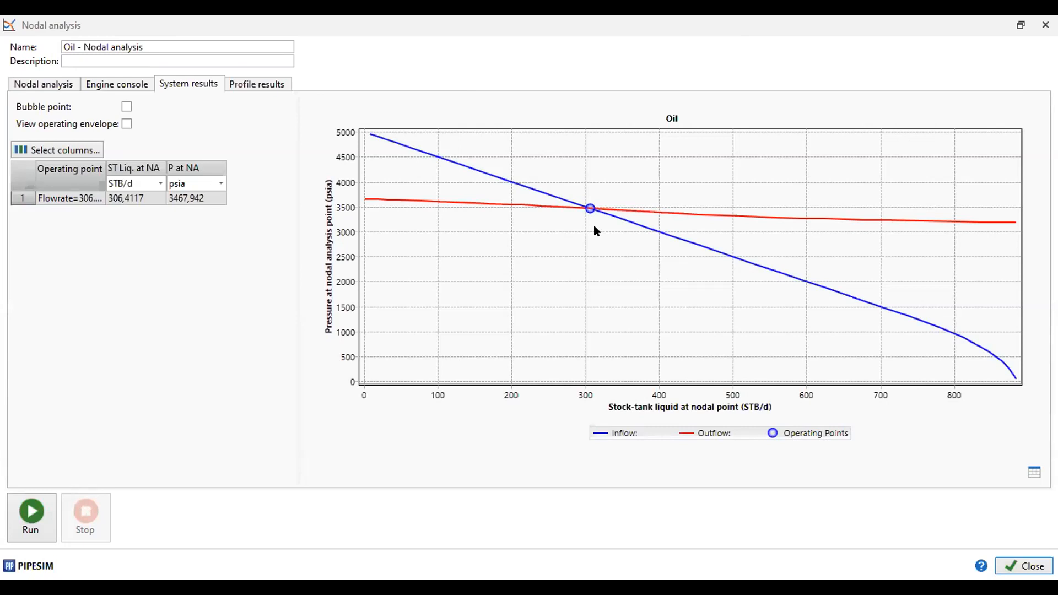
# Widen the operating point columns and examine the bubble point line and operating envelope on the nodal plot, hiding both overlays again
pyautogui.moveTo(106, 168); pyautogui.dragTo(221, 175)
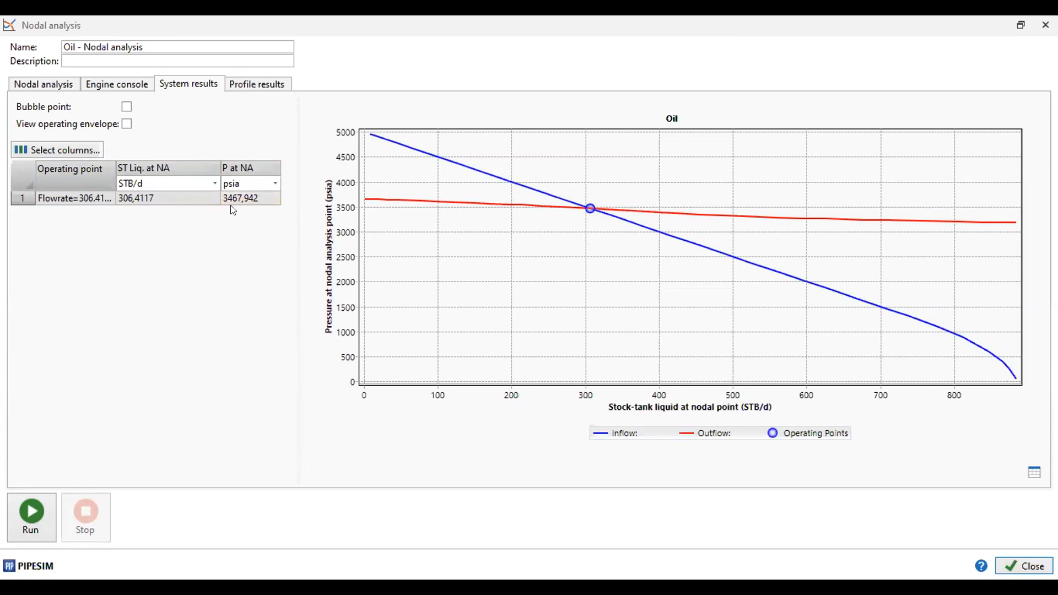
pyautogui.click(127, 107)
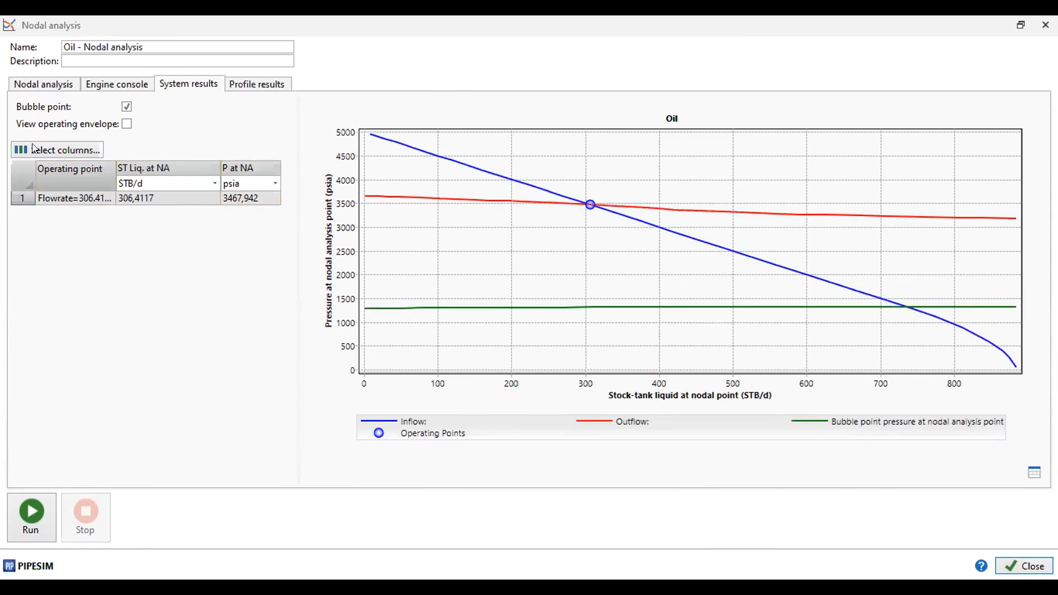
pyautogui.click(126, 124)
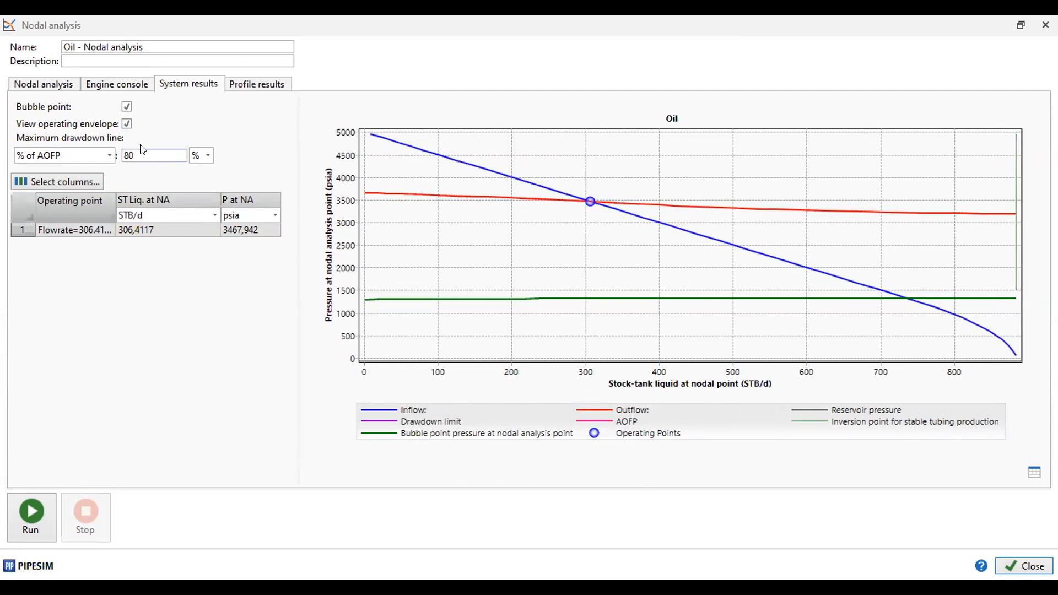
pyautogui.click(127, 124)
pyautogui.click(126, 107)
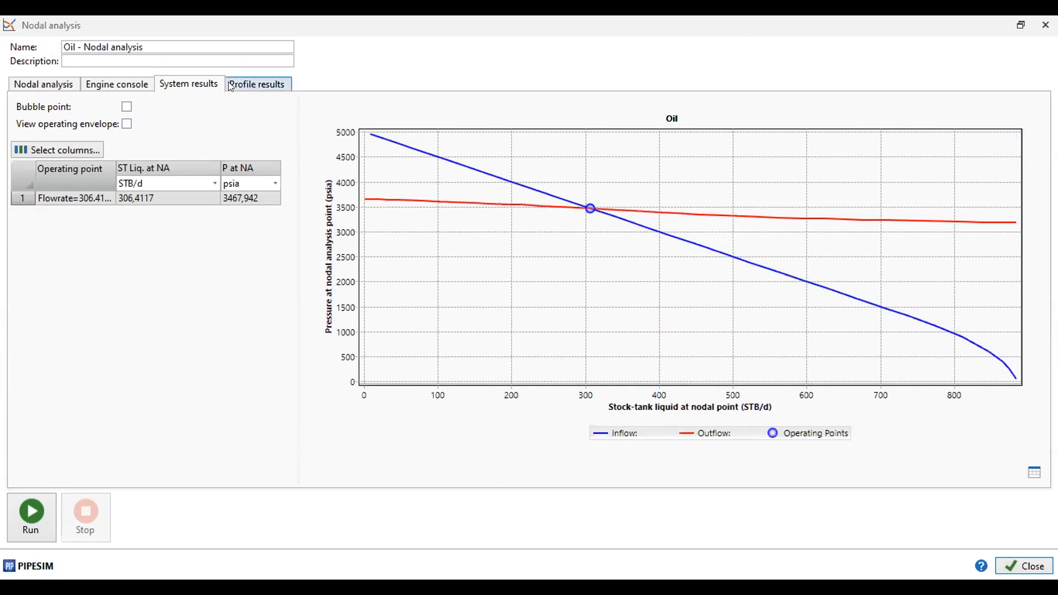
# Examine the pressure versus elevation profile plot, compare it with the system operating point, and review the available bottom X-axis variables
pyautogui.click(276, 91)
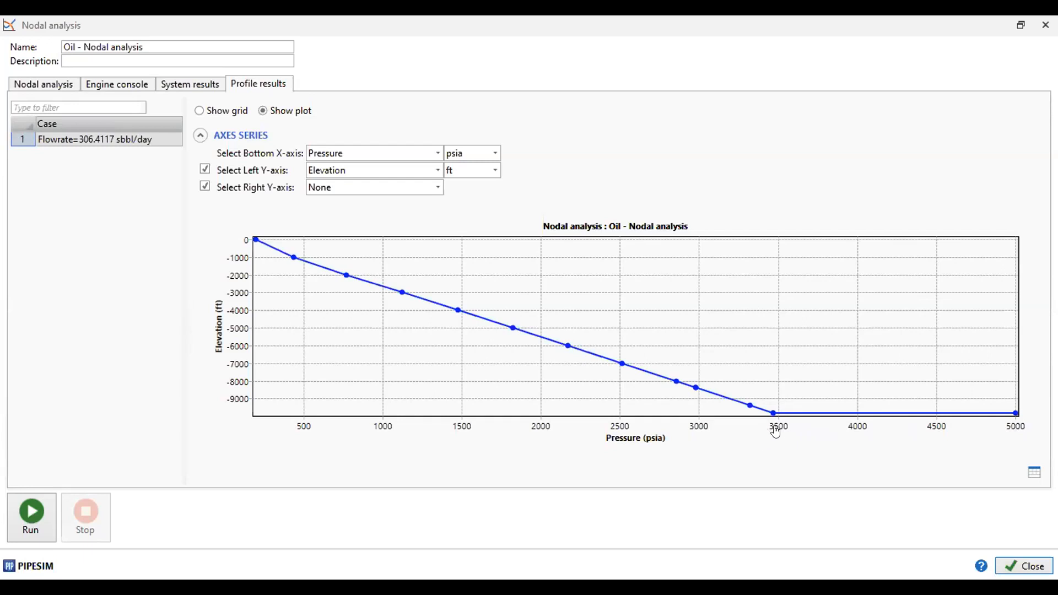
pyautogui.click(205, 83)
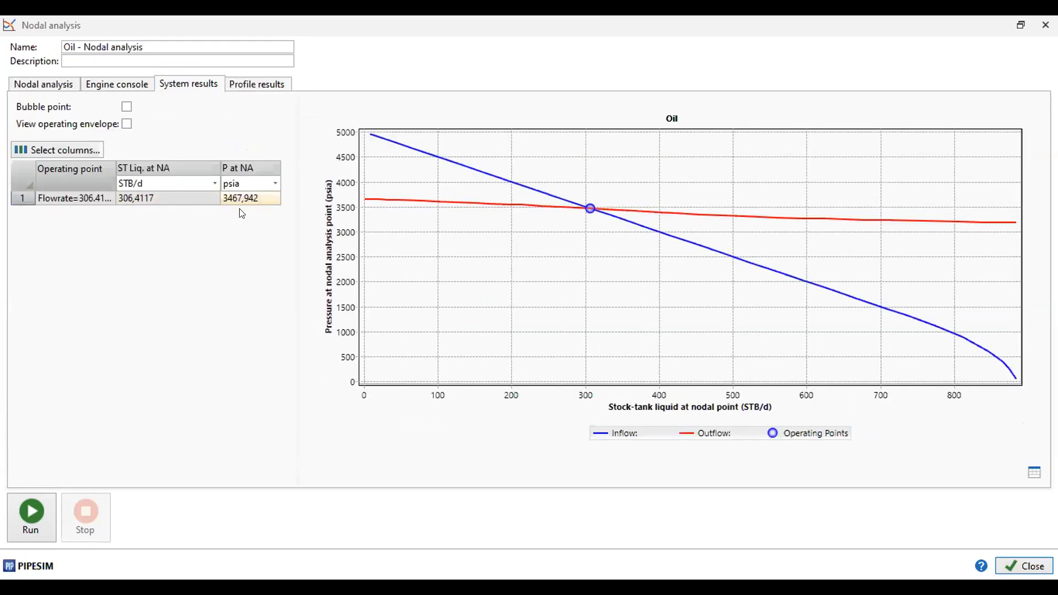
pyautogui.click(257, 84)
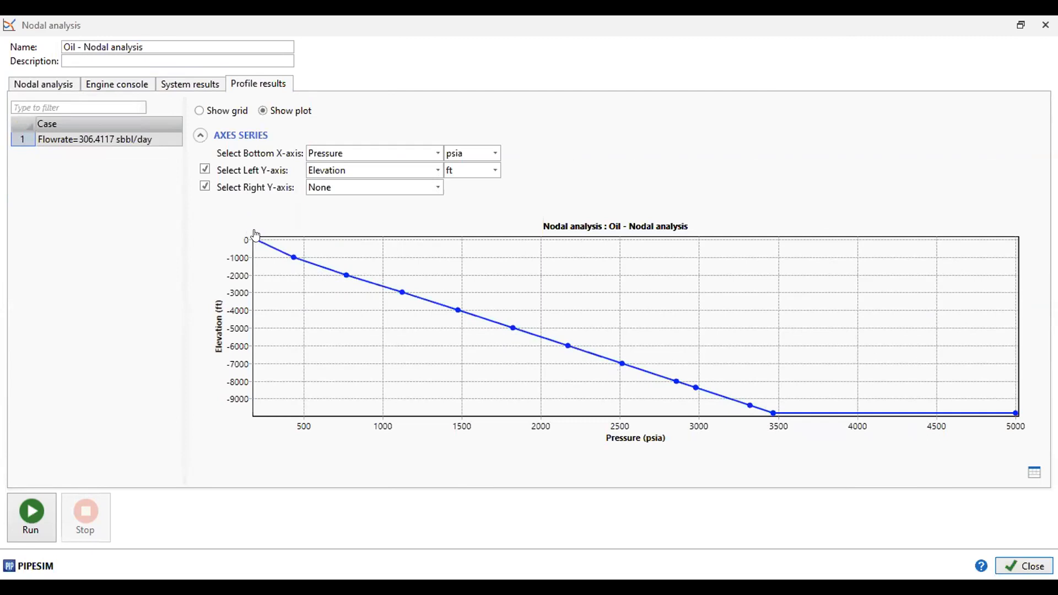
pyautogui.click(439, 154)
pyautogui.moveTo(513, 320); pyautogui.dragTo(526, 270)
pyautogui.click(686, 156)
# Examine the profile's tabulated pressure and elevation values, select the whole table, and return to the profile plot
pyautogui.click(1034, 474)
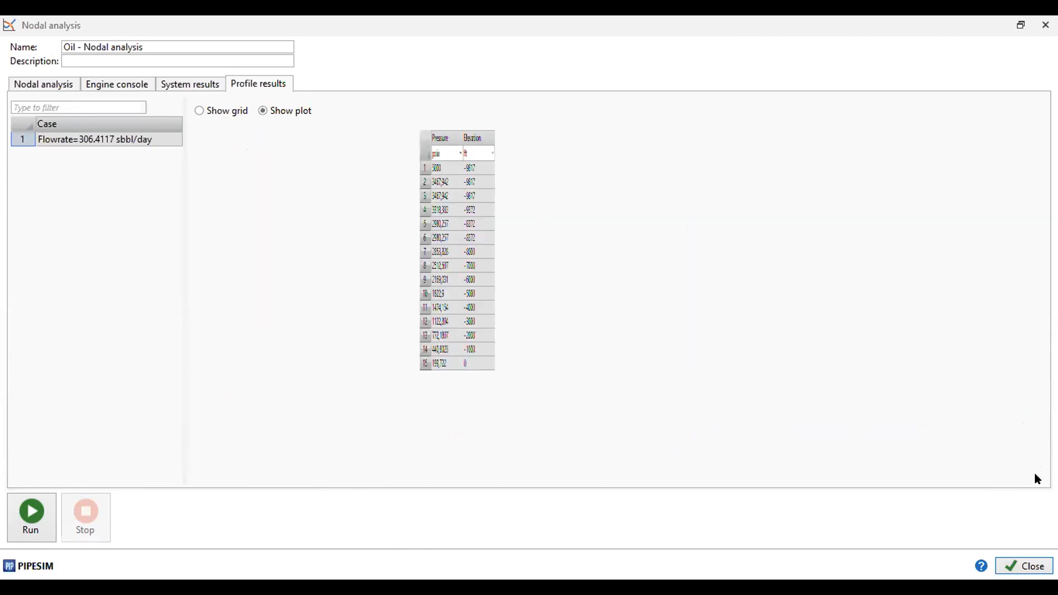
pyautogui.click(1034, 477)
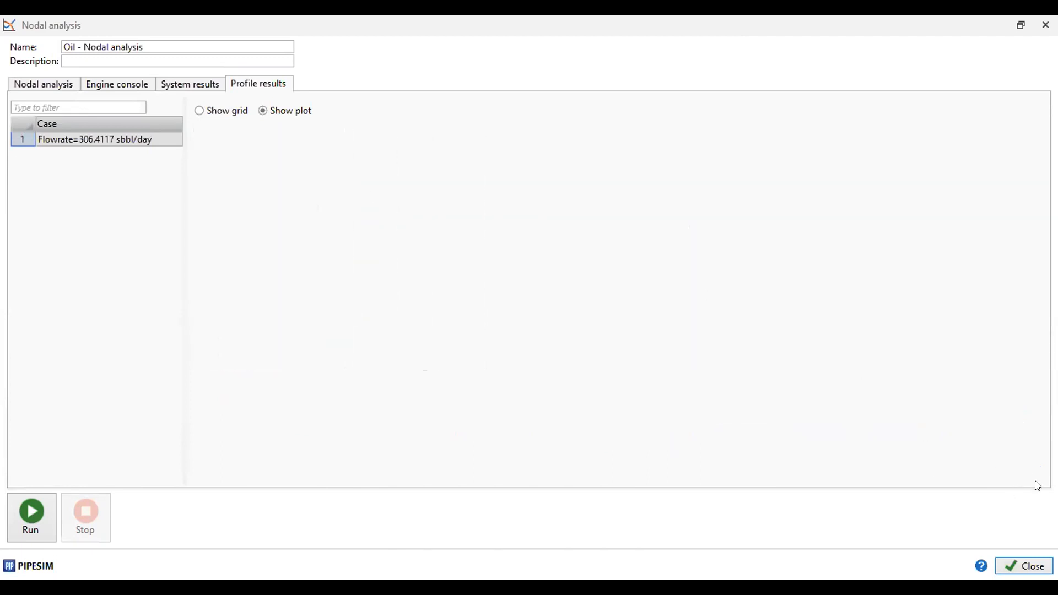
pyautogui.click(1033, 472)
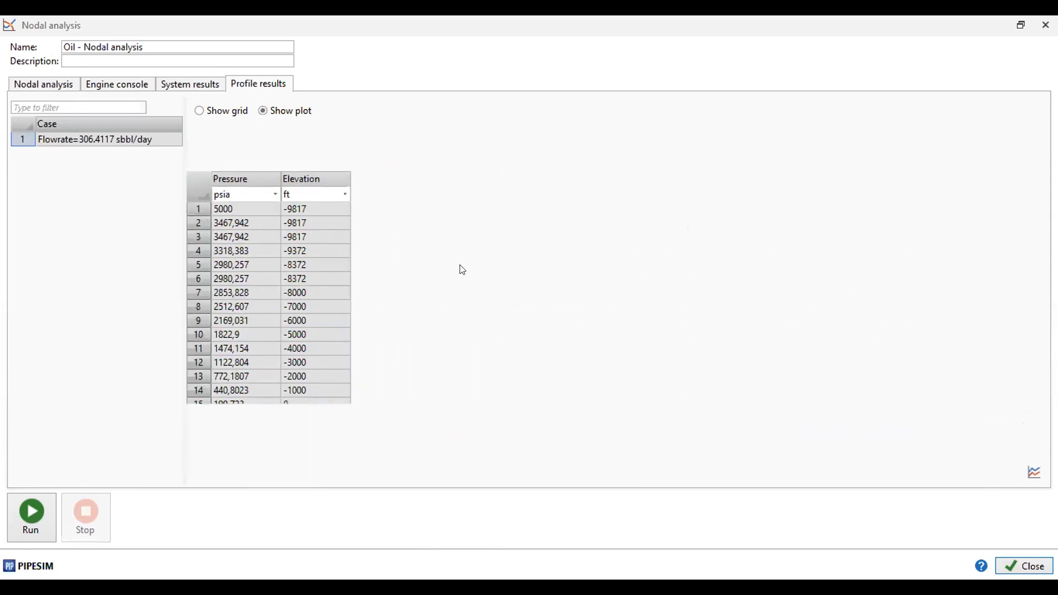
pyautogui.click(195, 184)
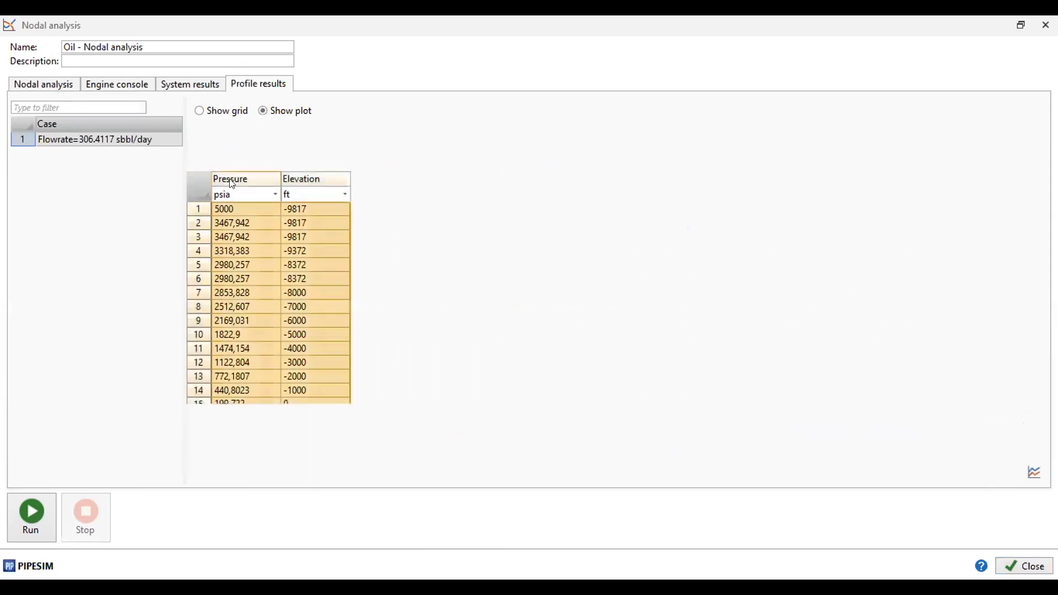
pyautogui.click(1035, 472)
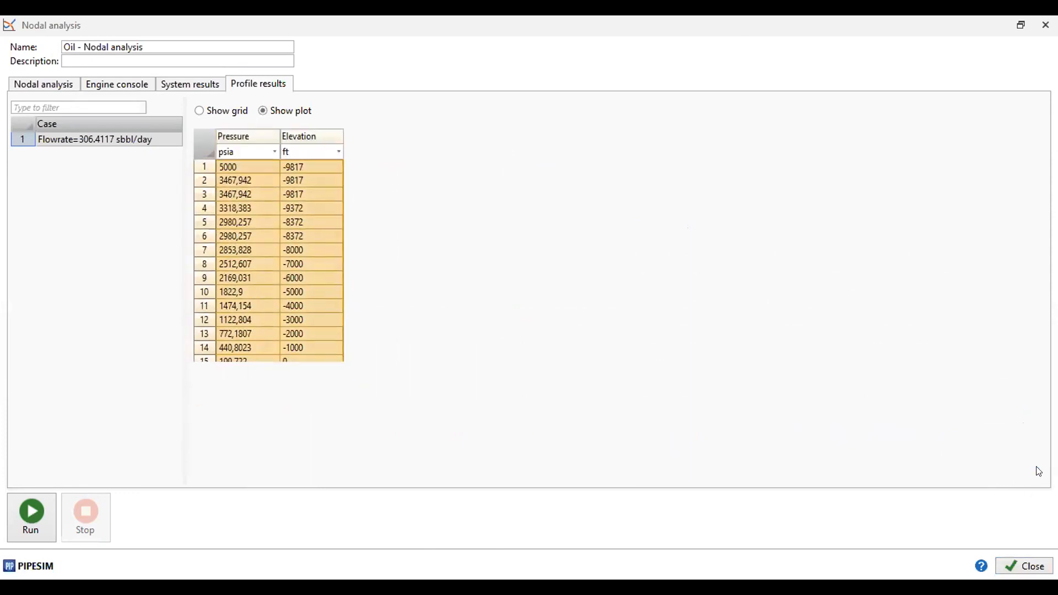
# Examine the tabulated inflow, outflow and operating point data of the system results, and return to the plot
pyautogui.click(178, 87)
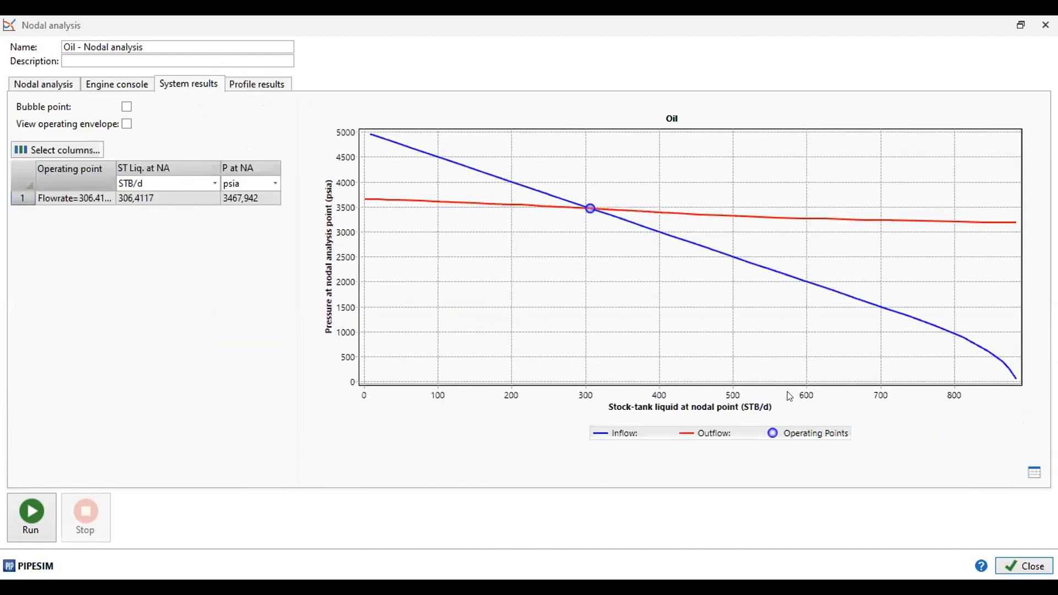
pyautogui.click(1035, 474)
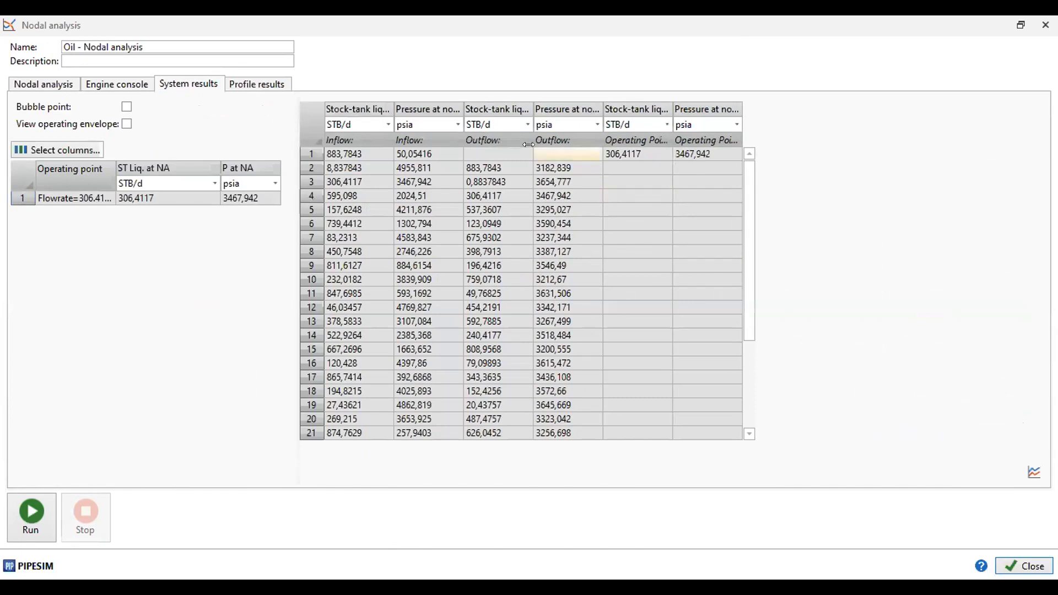
pyautogui.moveTo(744, 171)
pyautogui.mouseDown()
pyautogui.moveTo(750, 386)
pyautogui.moveTo(741, 166)
pyautogui.mouseUp()
pyautogui.click(1026, 473)
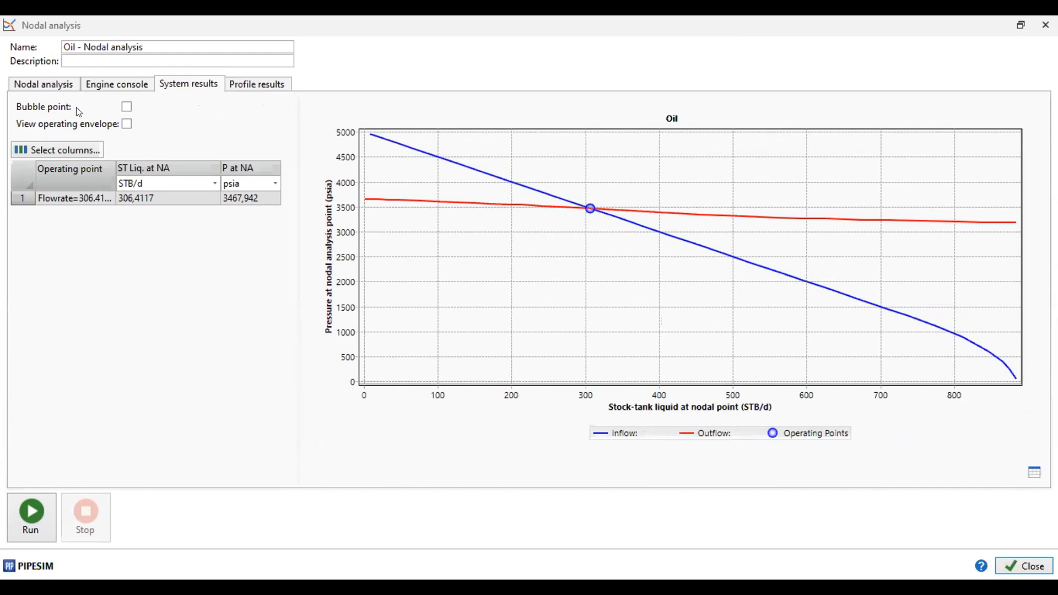
# Set the nodal analysis inflow sensitivity to the Completion's Reservoir pressure
pyautogui.click(58, 88)
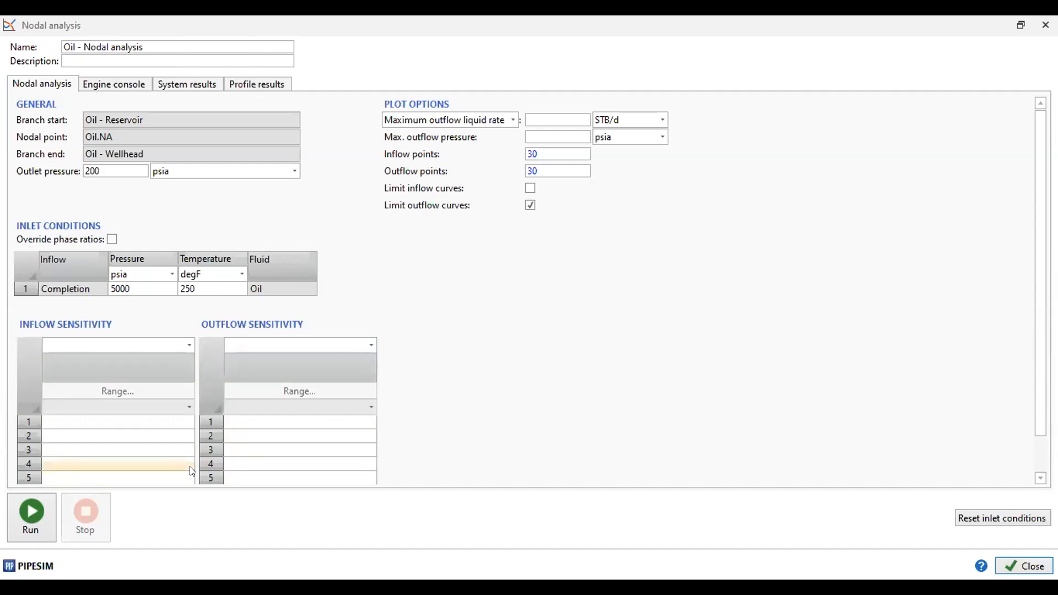
pyautogui.click(190, 344)
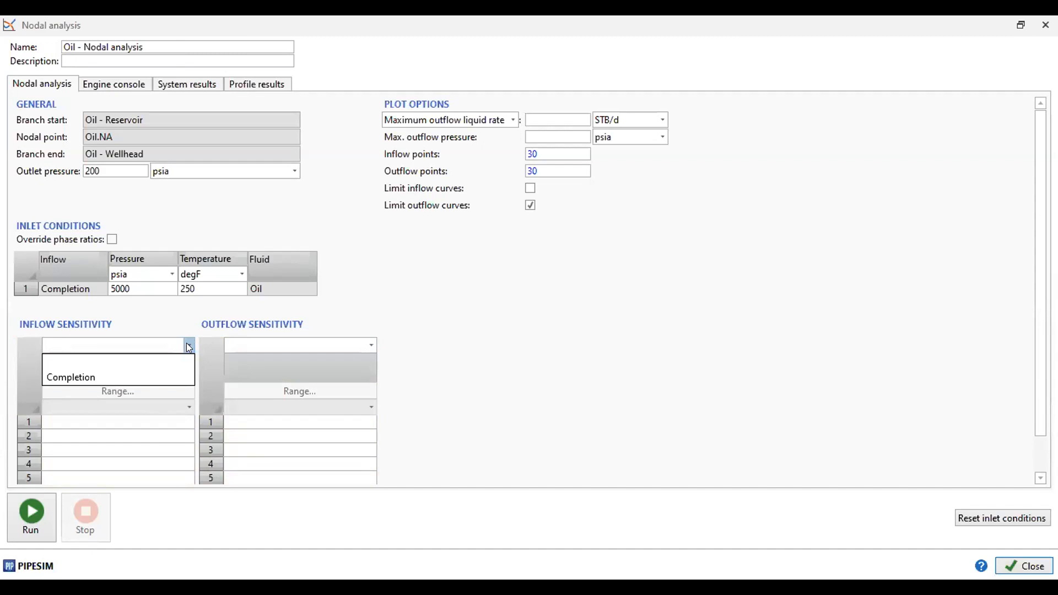
pyautogui.click(81, 378)
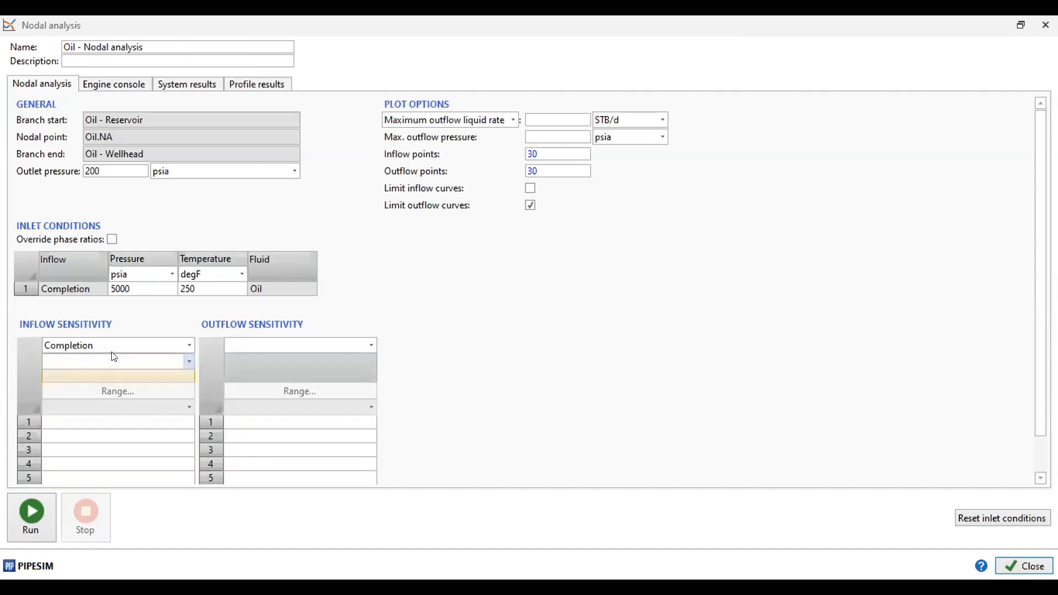
pyautogui.click(188, 357)
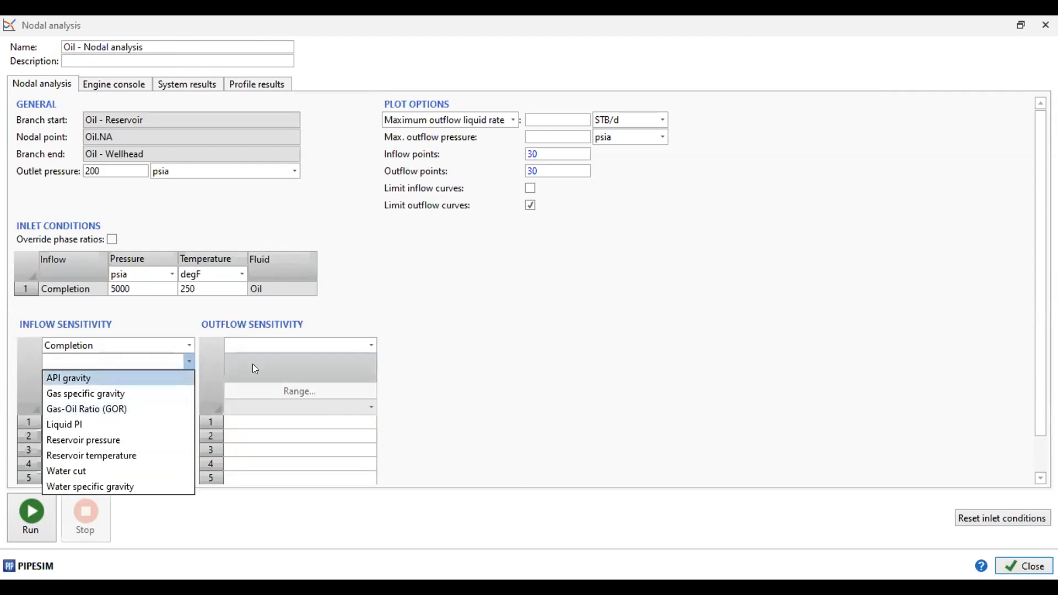
pyautogui.click(499, 354)
pyautogui.click(189, 361)
pyautogui.click(118, 440)
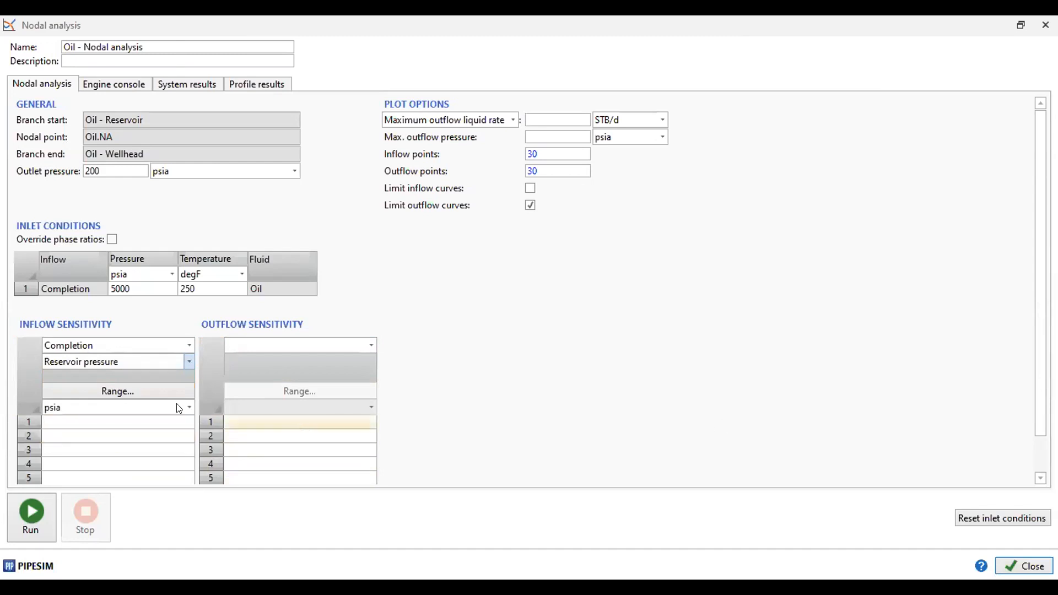
# Enter reservoir pressure sensitivity values of 3200, 3600, 4000 and 5000 psia and run the nodal analysis
pyautogui.click(120, 422)
pyautogui.write('3200')
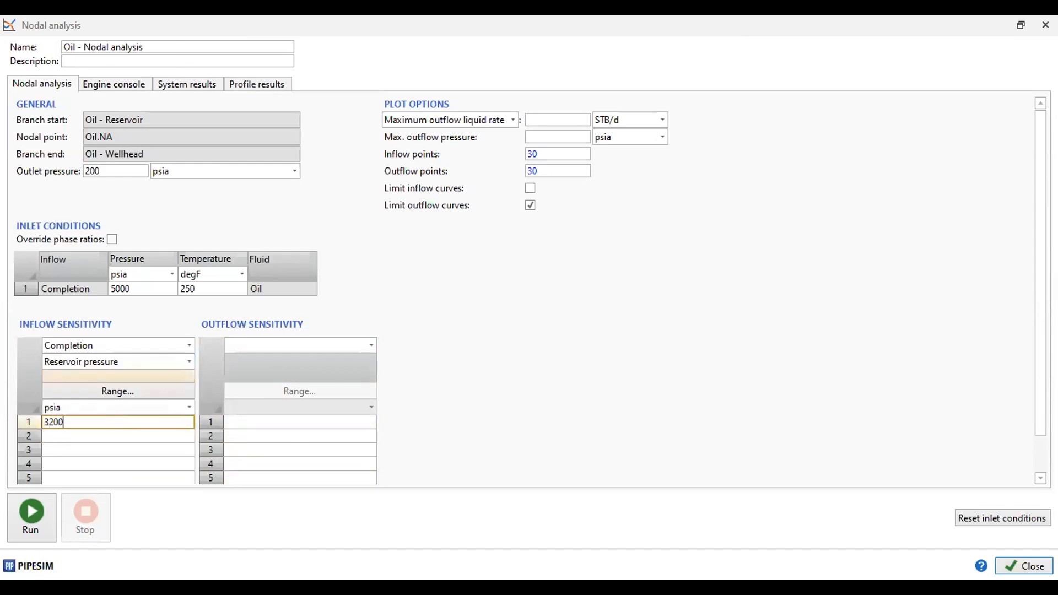
pyautogui.click(104, 435)
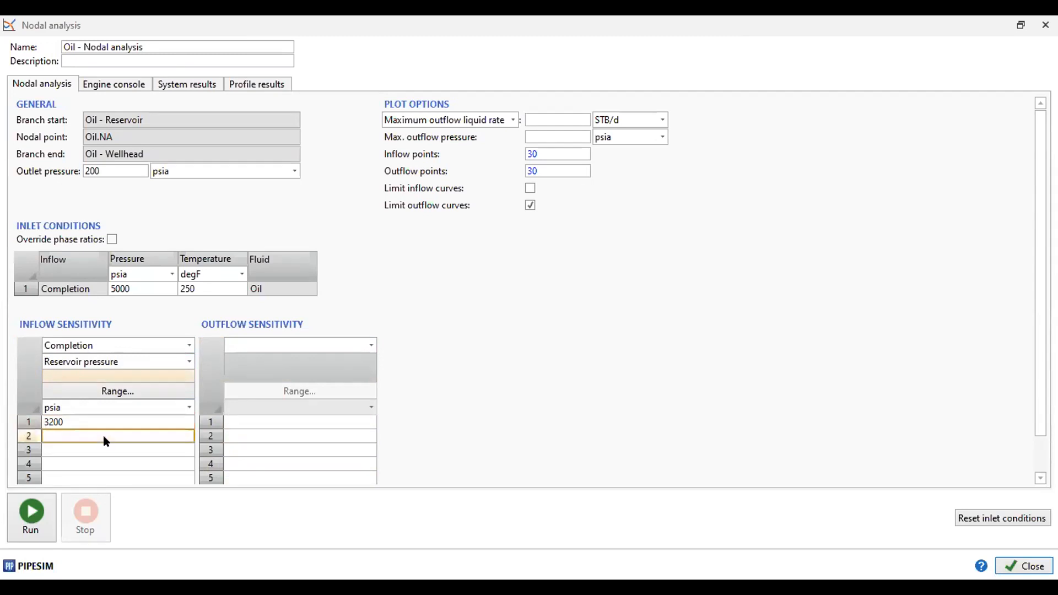
pyautogui.write('3600')
pyautogui.click(102, 451)
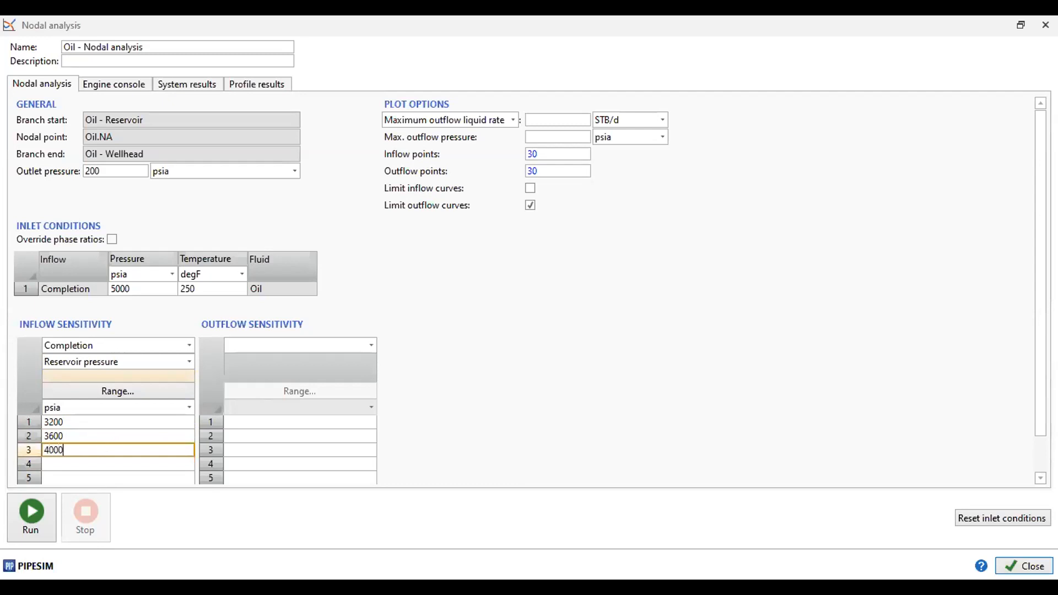
pyautogui.click(79, 467)
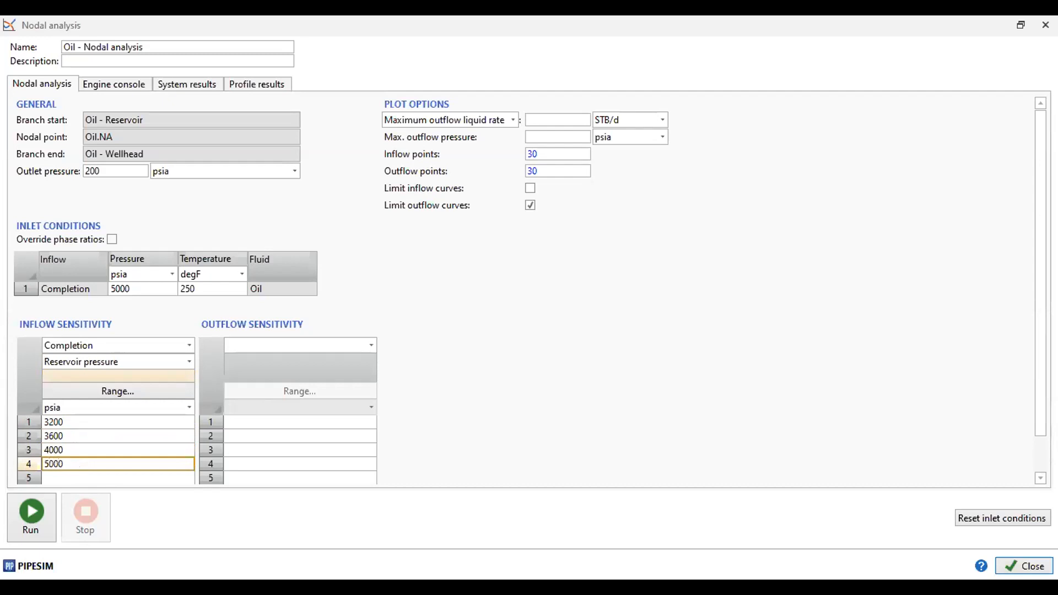
pyautogui.click(189, 407)
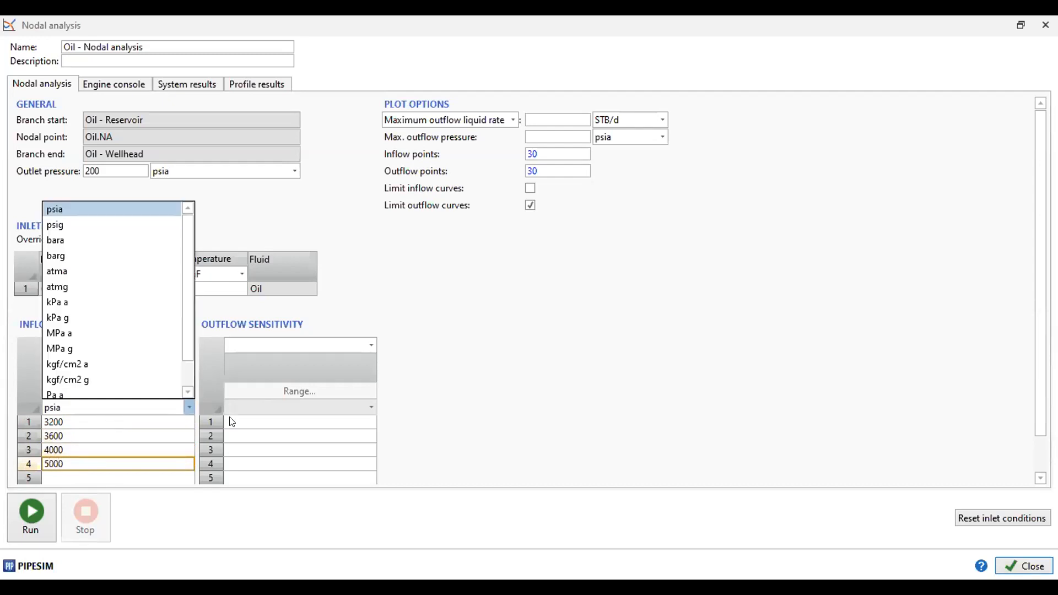
pyautogui.click(477, 420)
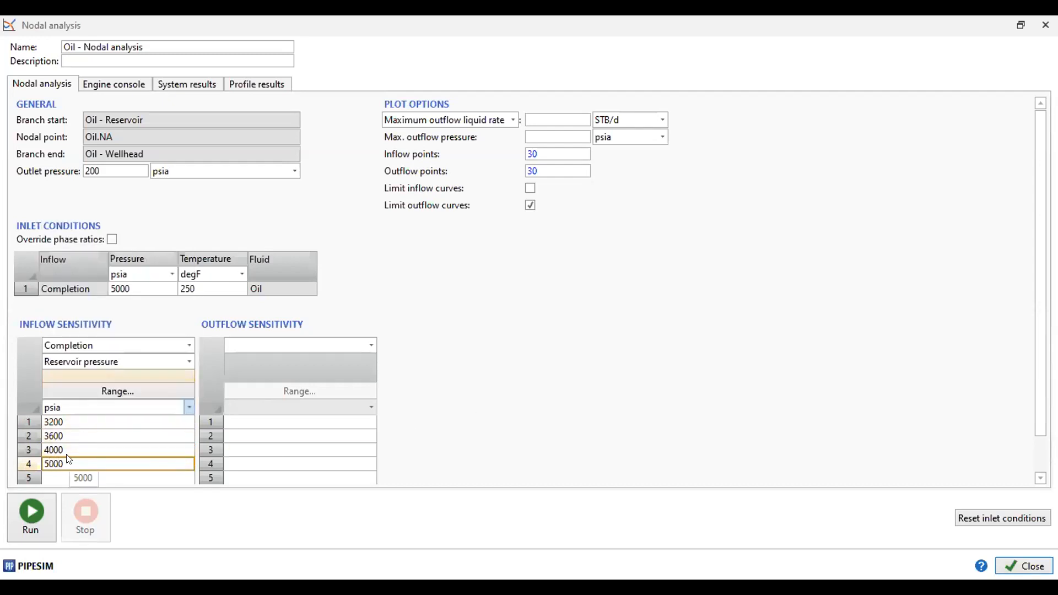
pyautogui.click(29, 518)
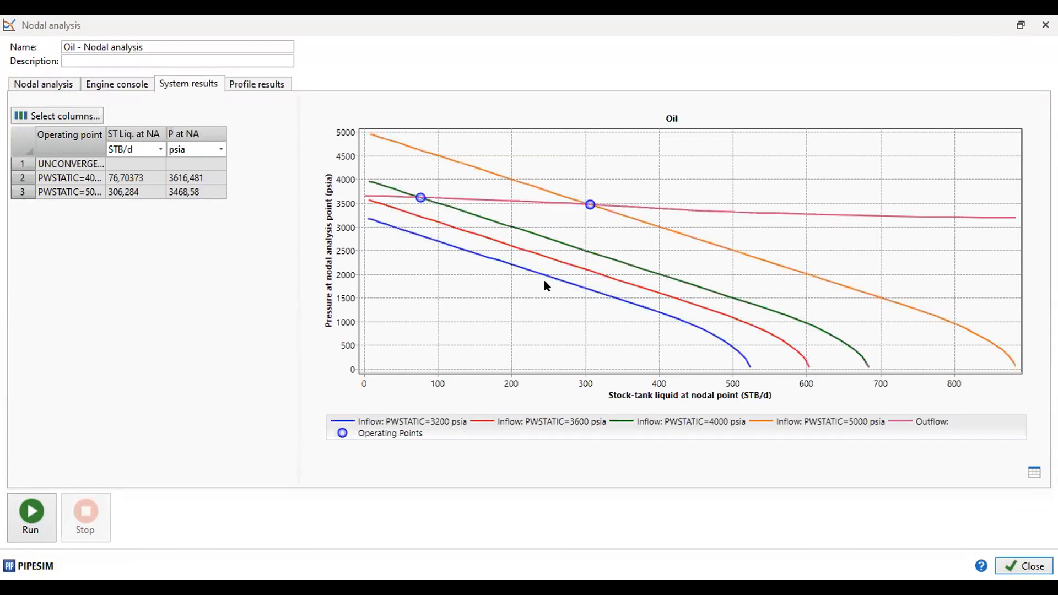
# Examine the sensitivity plot close up around the 4000 psia operating point, and display the tabulated inflow and outflow data
pyautogui.moveTo(386, 284); pyautogui.dragTo(576, 137)
pyautogui.moveTo(381, 156); pyautogui.dragTo(496, 280)
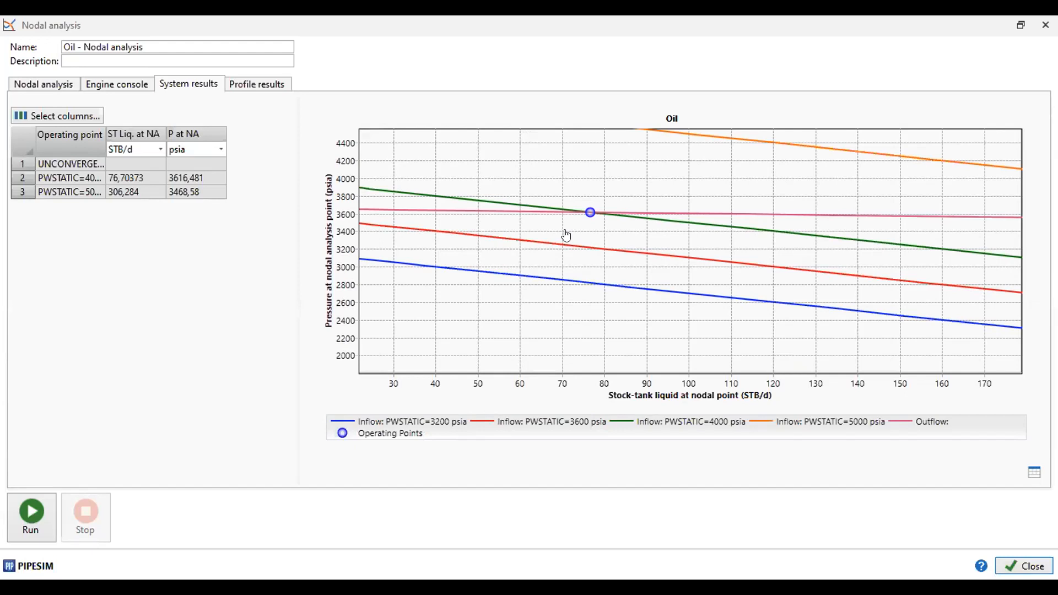
pyautogui.click(44, 84)
pyautogui.click(189, 84)
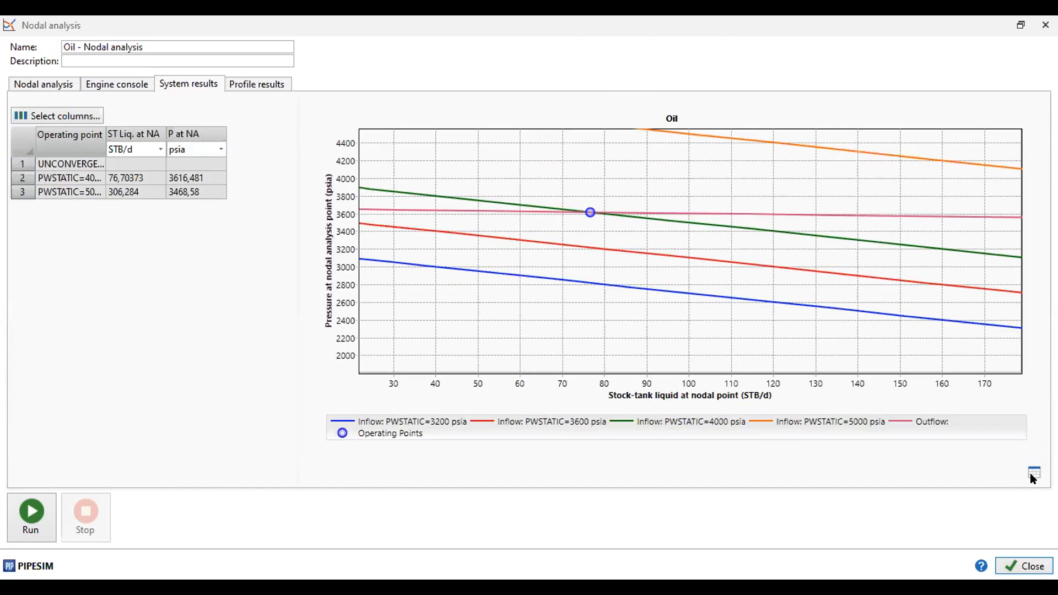
pyautogui.click(1033, 475)
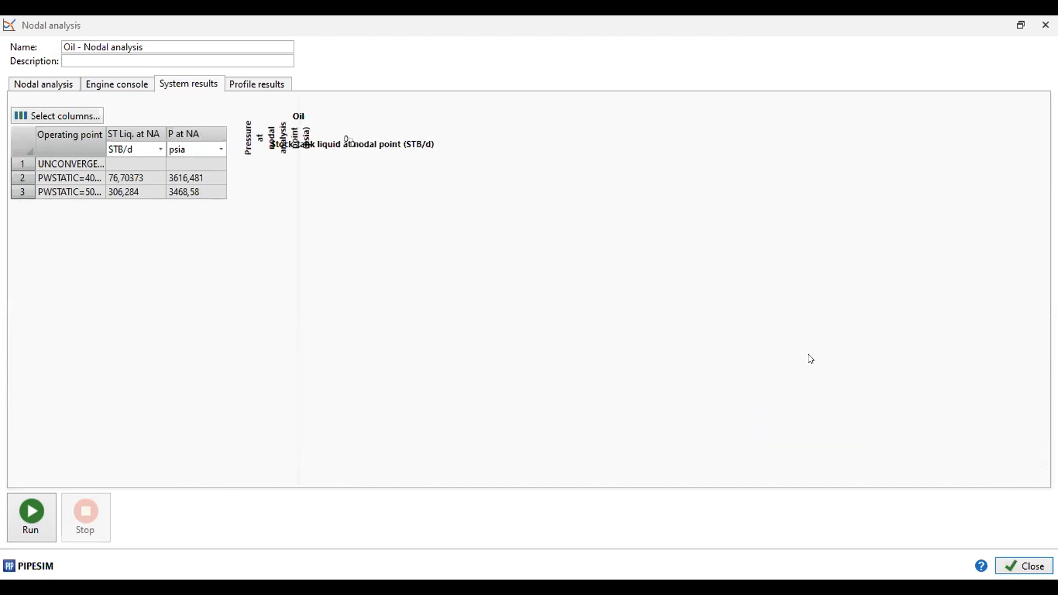
pyautogui.click(1035, 475)
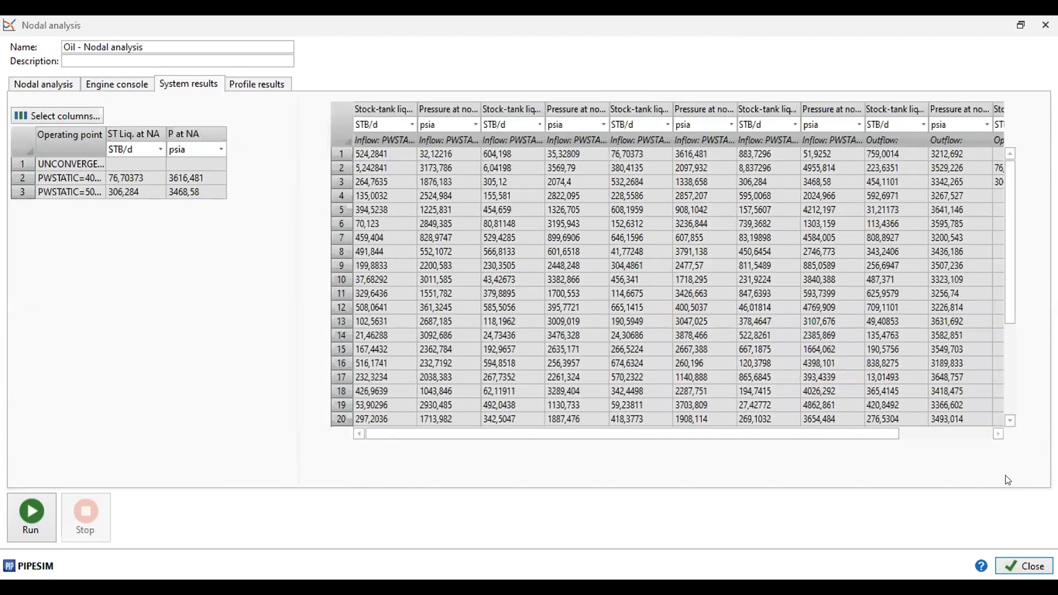